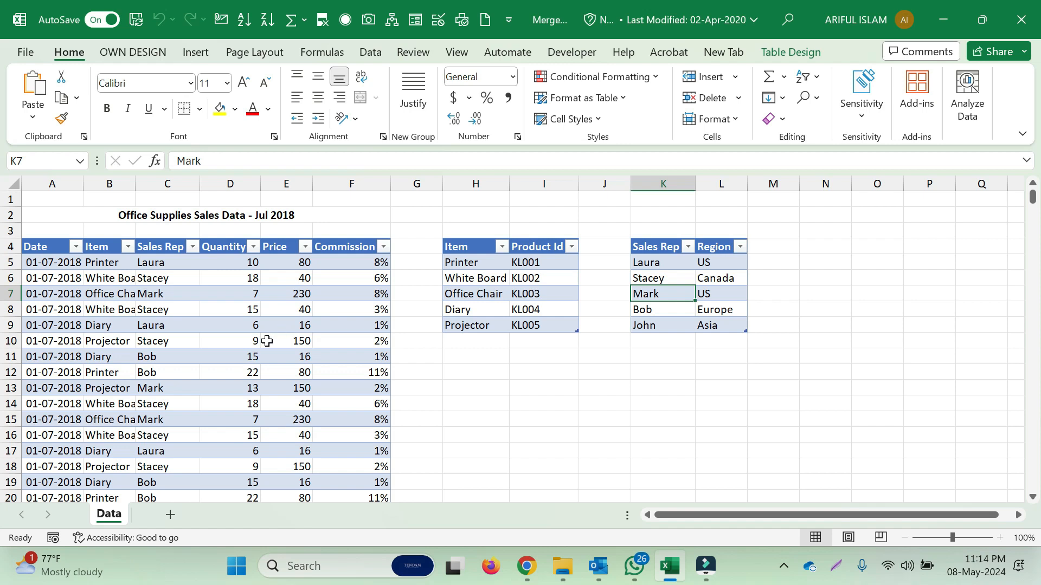
Step: Examine the July 2018 sales table and the product ID lookup table to compare their columns
left_click(189, 346)
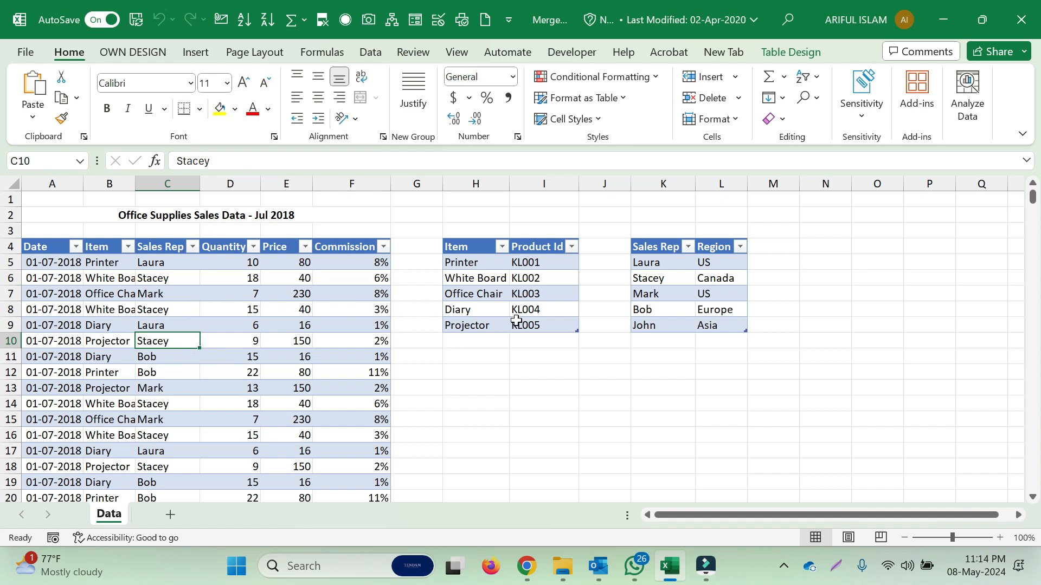
left_click(271, 314)
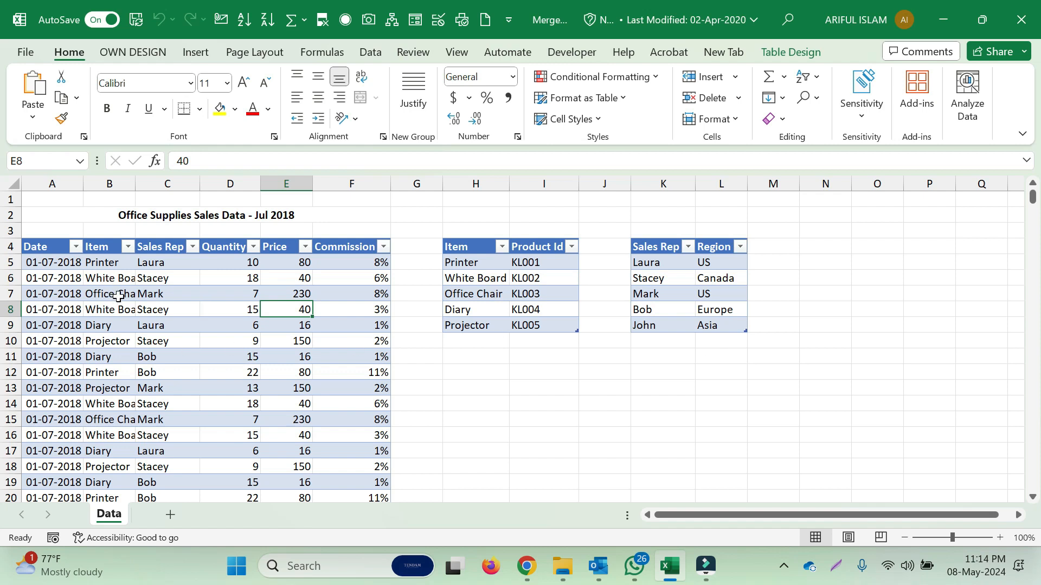
left_click(193, 373)
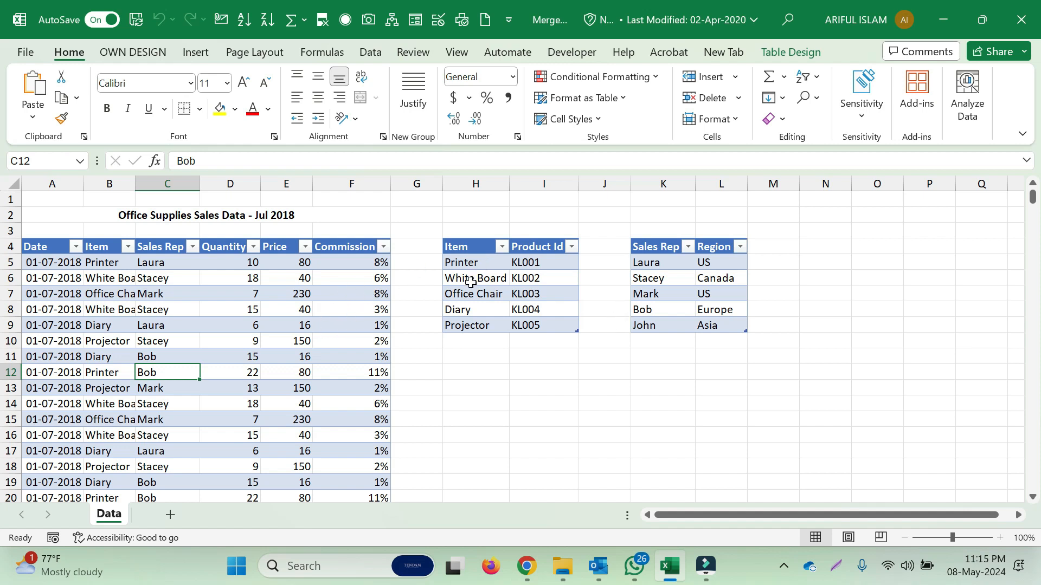
left_click(329, 285)
left_click(522, 293)
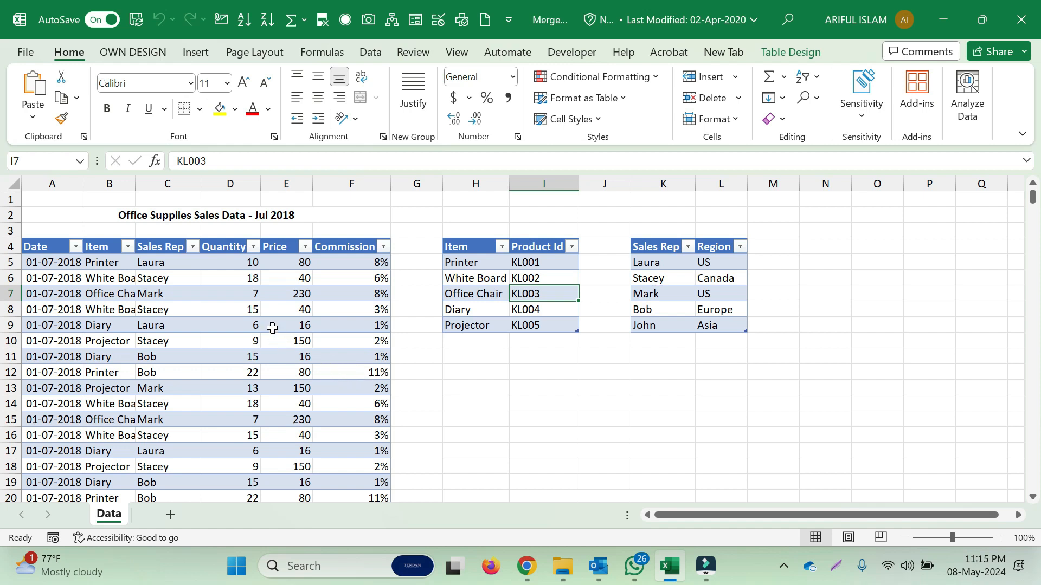
left_click(273, 326)
left_click(493, 307)
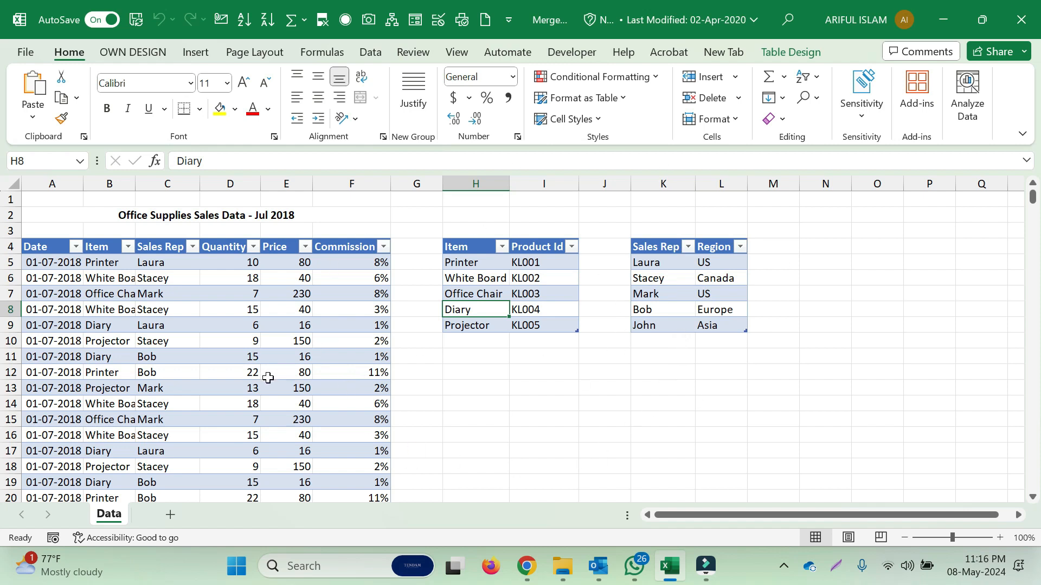
left_click(227, 337)
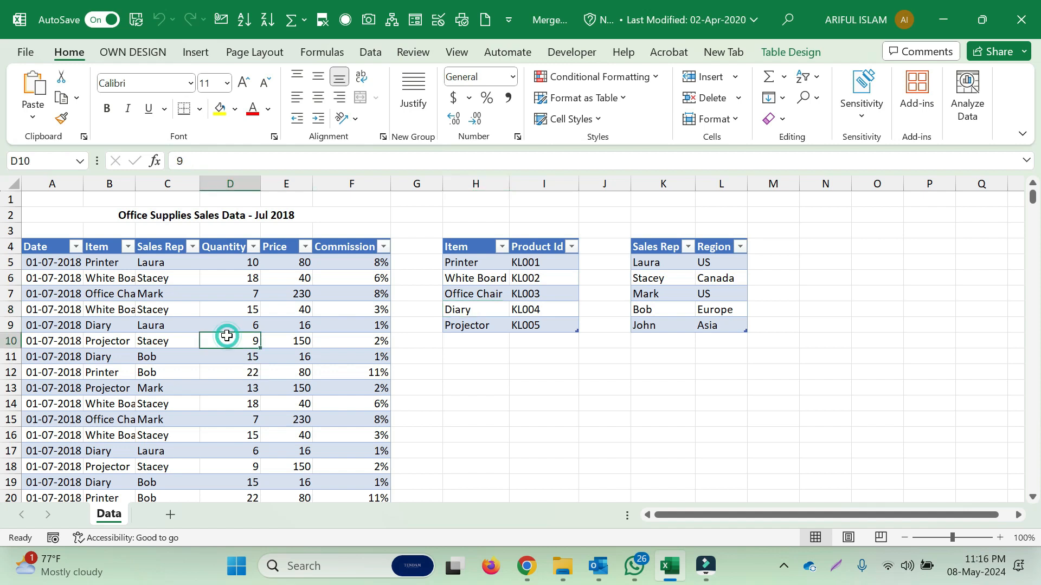
Step: Bring the office supplies sales table into Power Query and load it as a connection only
left_click(212, 296)
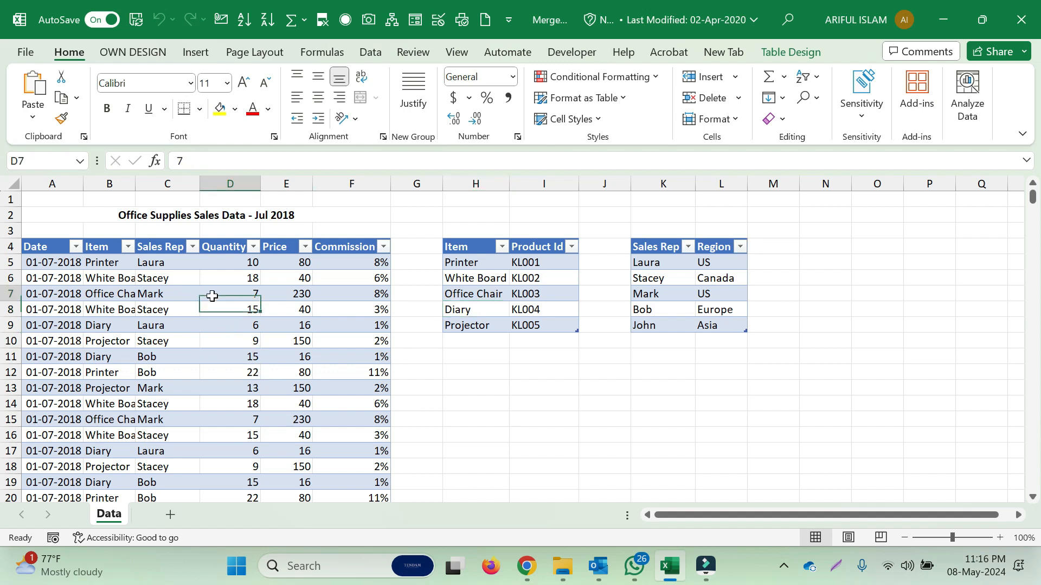
left_click(374, 54)
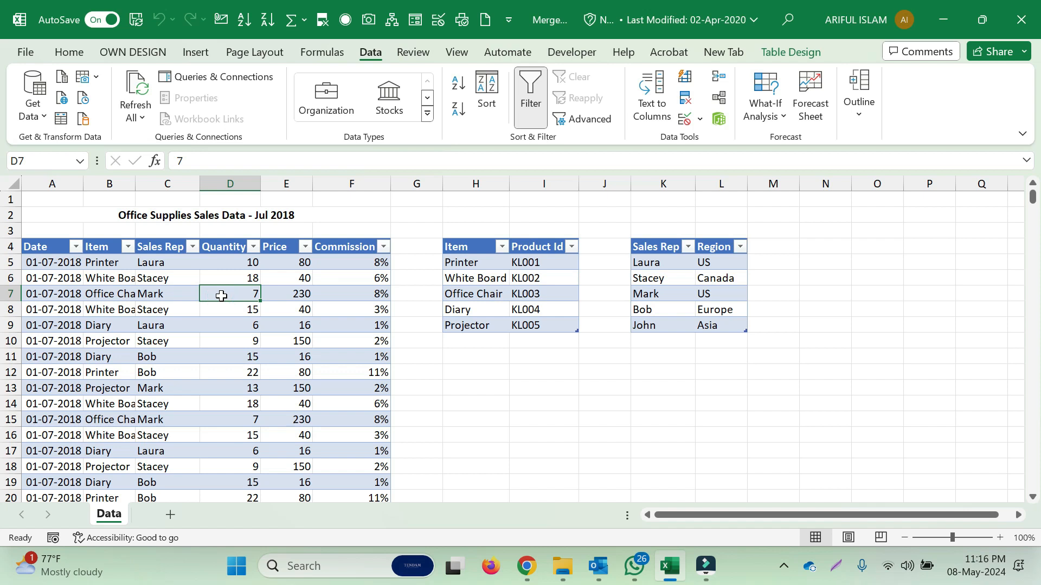
left_click(59, 117)
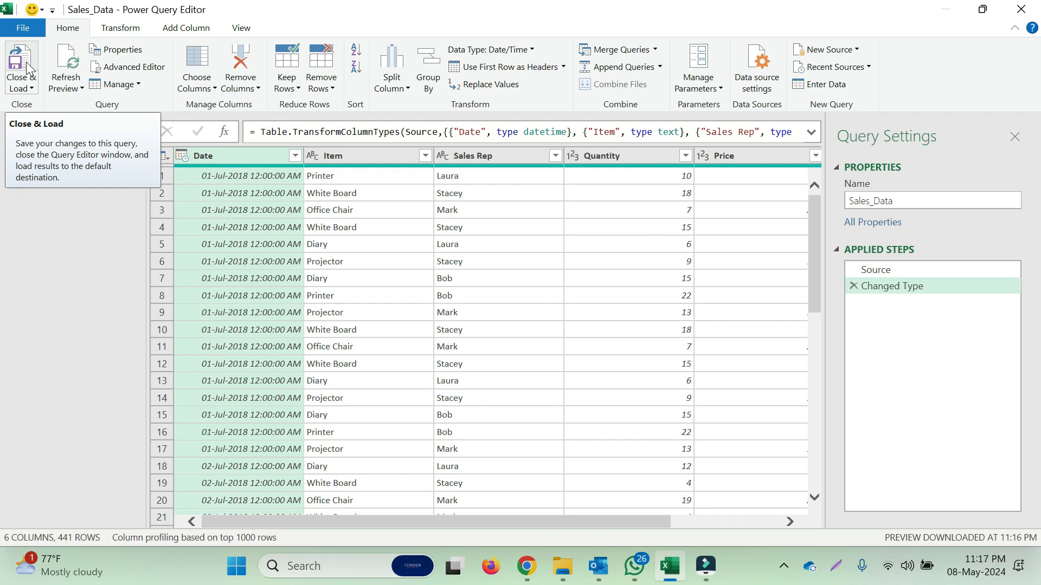
left_click(28, 87)
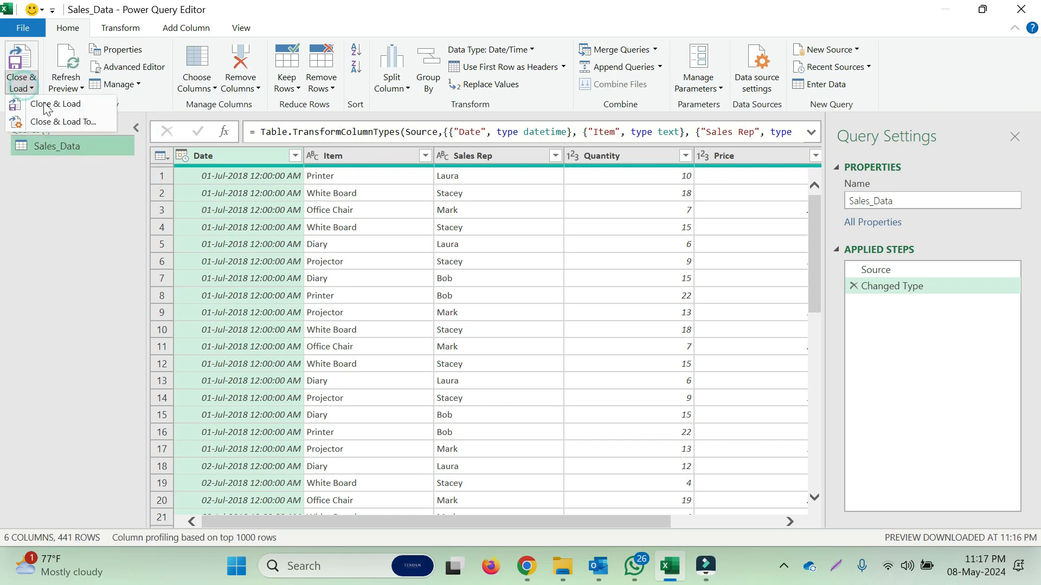
left_click(55, 122)
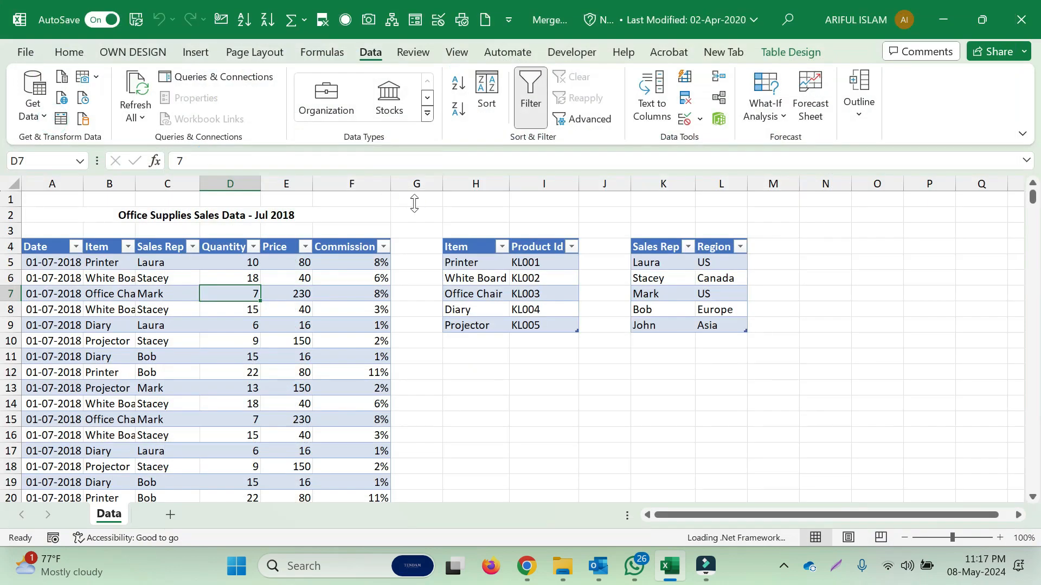
left_click(455, 248)
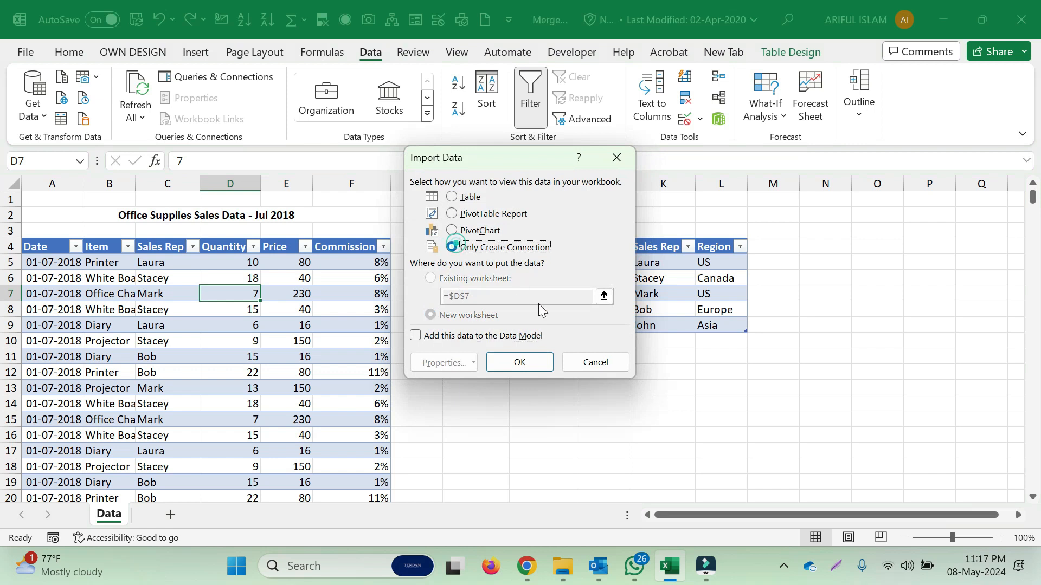
left_click(519, 362)
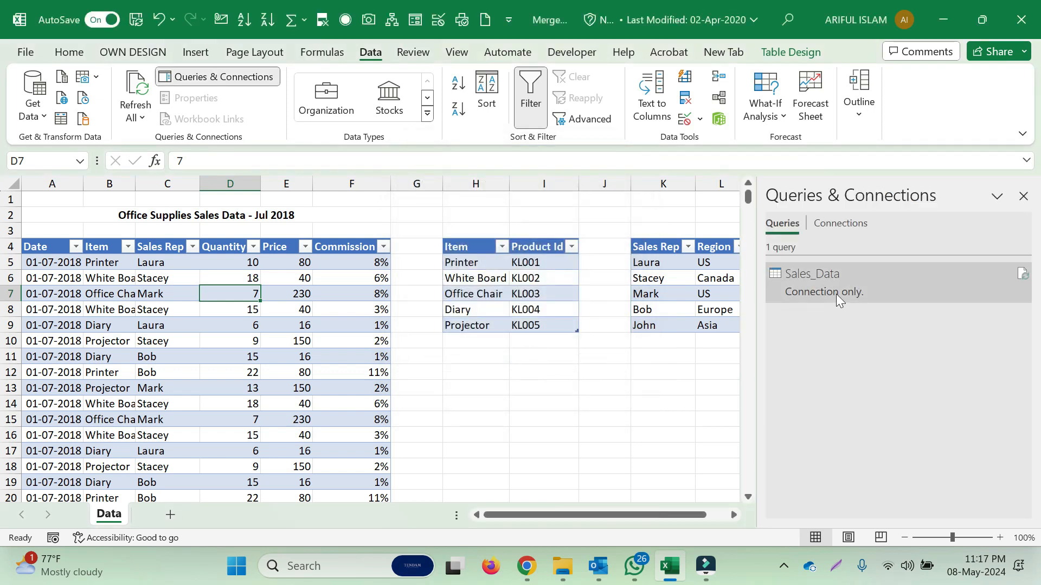
Step: Check the name of the Item and Product Id table, then import it into Power Query as a connection-only query
left_click(155, 320)
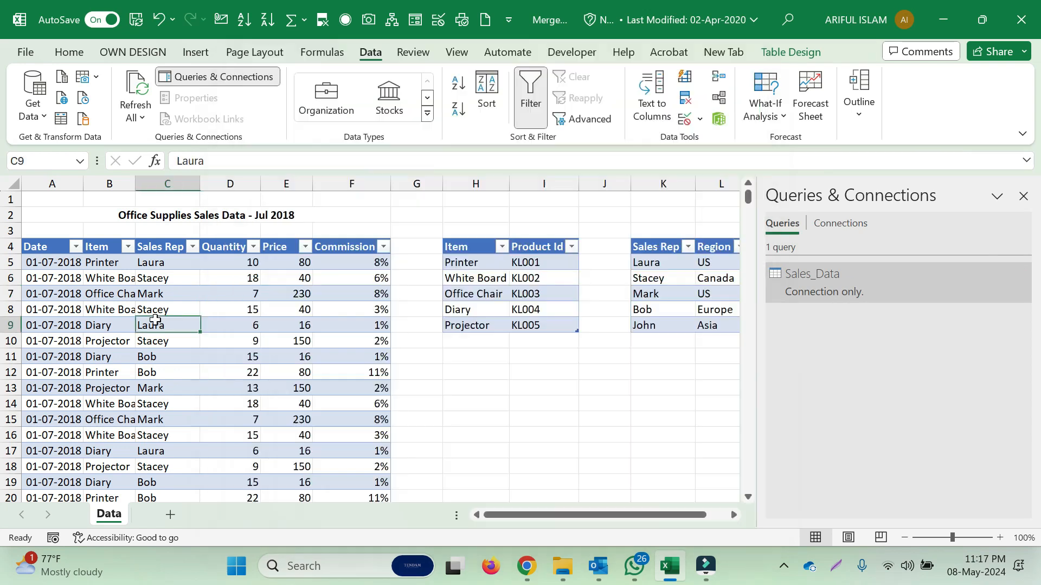
left_click(492, 283)
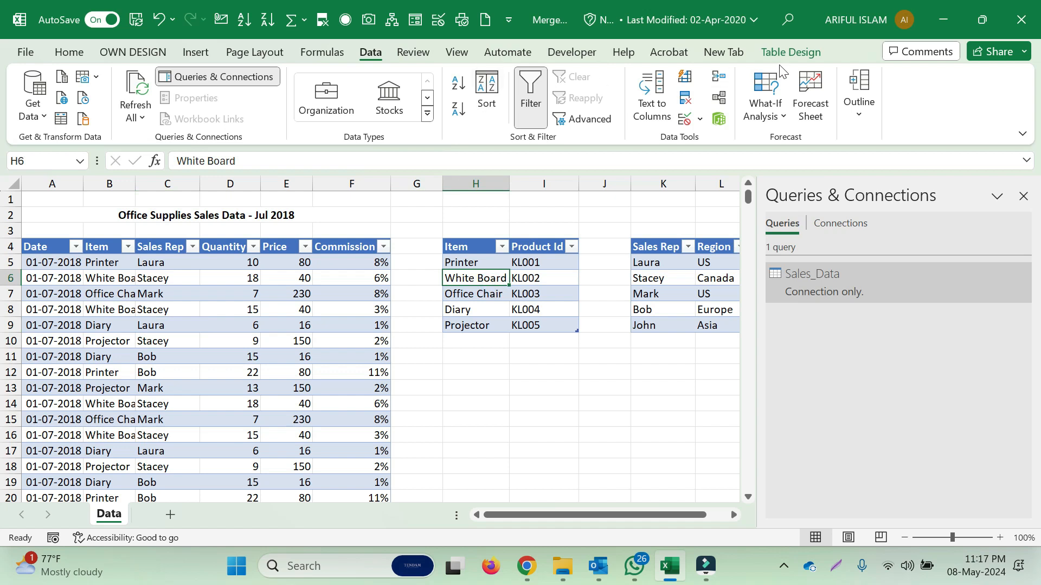
left_click(791, 52)
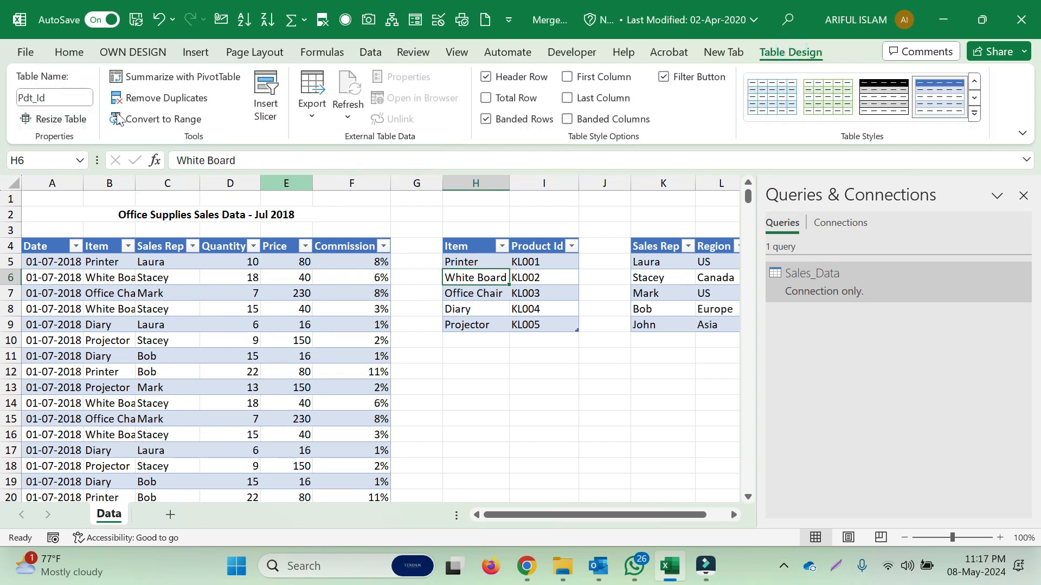
left_click(370, 52)
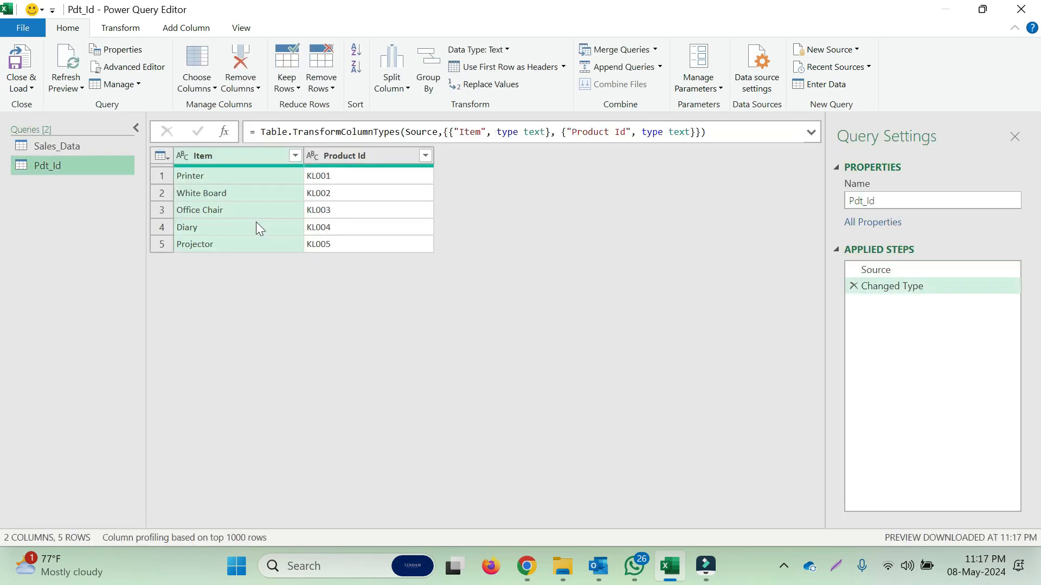
left_click(16, 87)
left_click(44, 125)
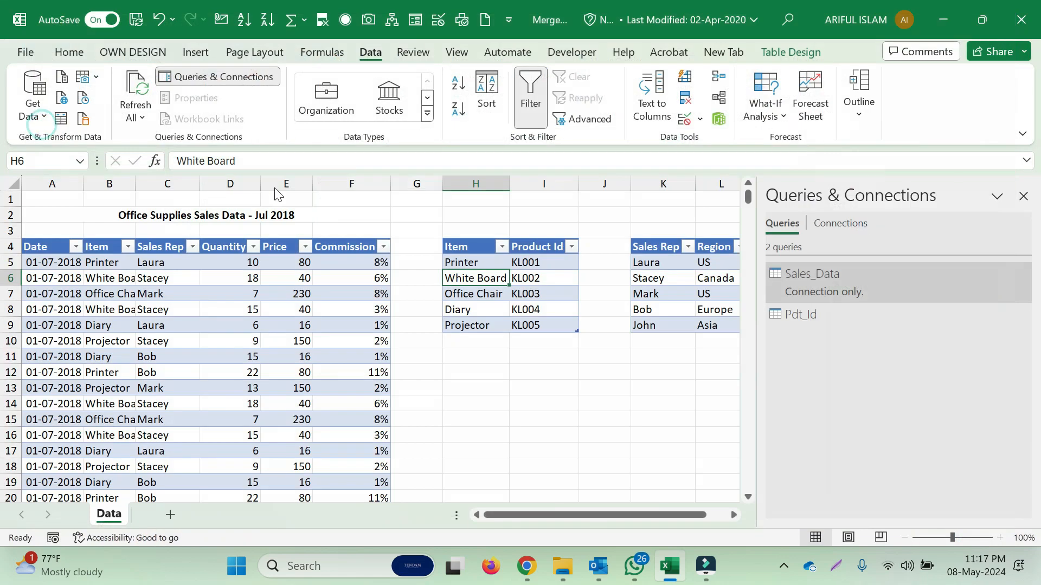
left_click(482, 251)
left_click(521, 362)
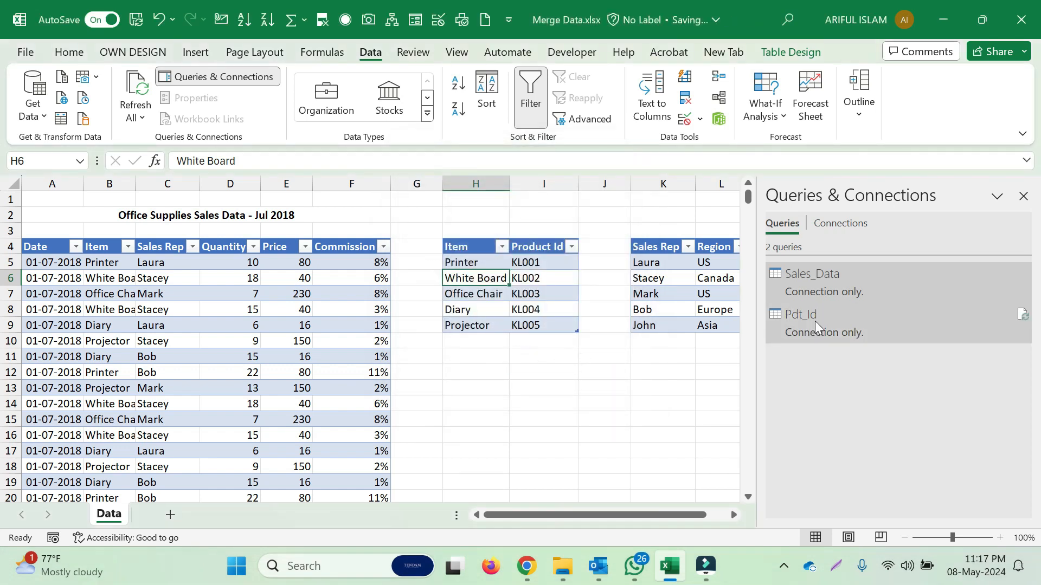
Step: Check the name of the Sales Rep and Region table, then import it into Power Query as a connection-only query
left_click(700, 293)
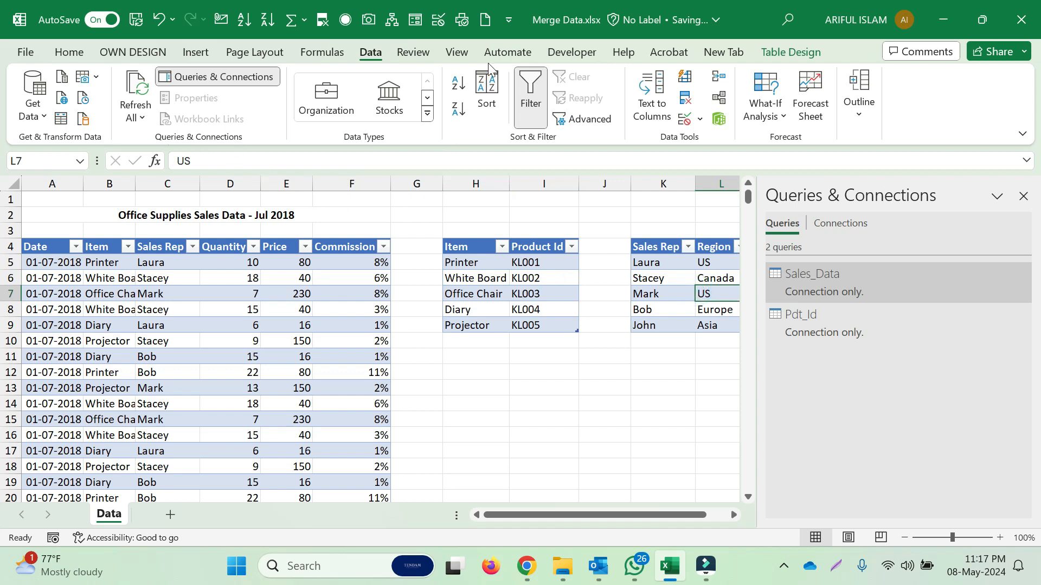
left_click(788, 51)
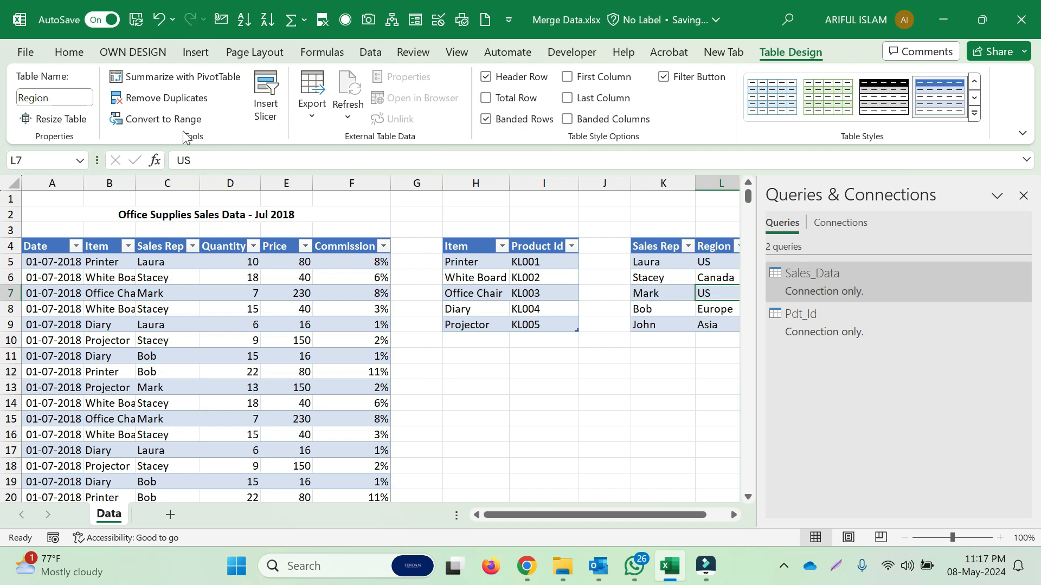
left_click(375, 51)
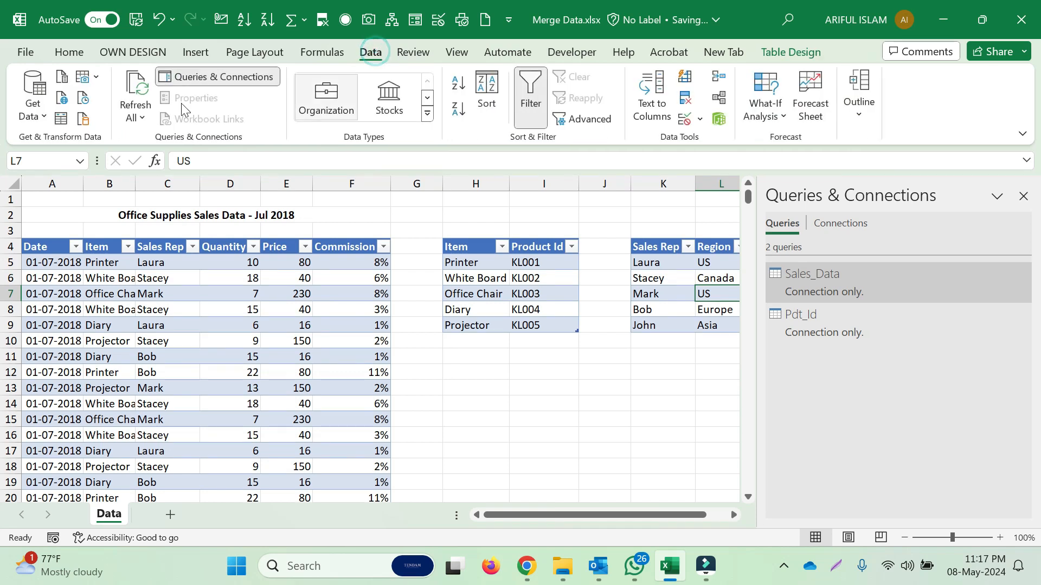
left_click(61, 122)
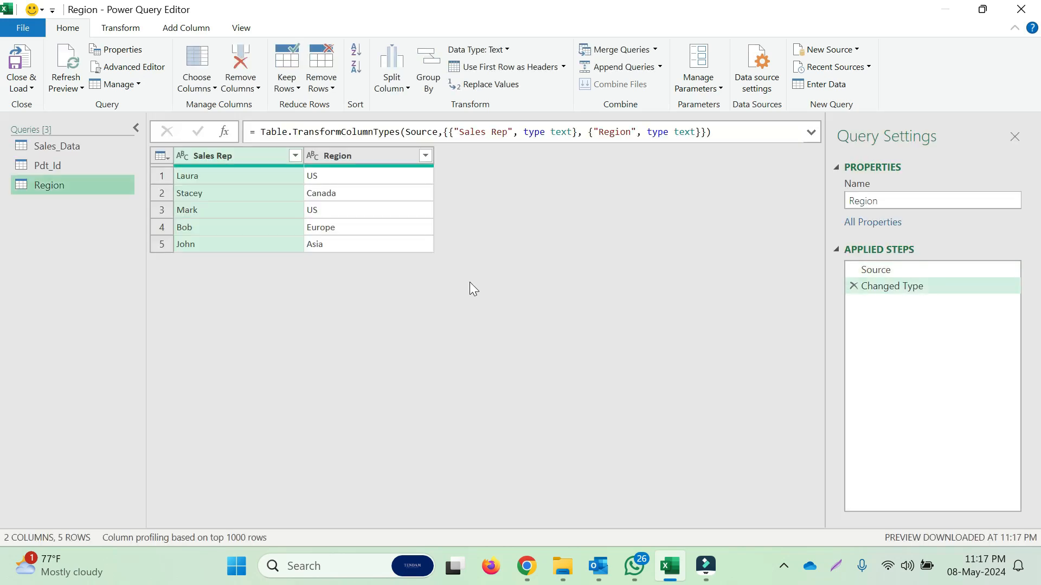
left_click(27, 87)
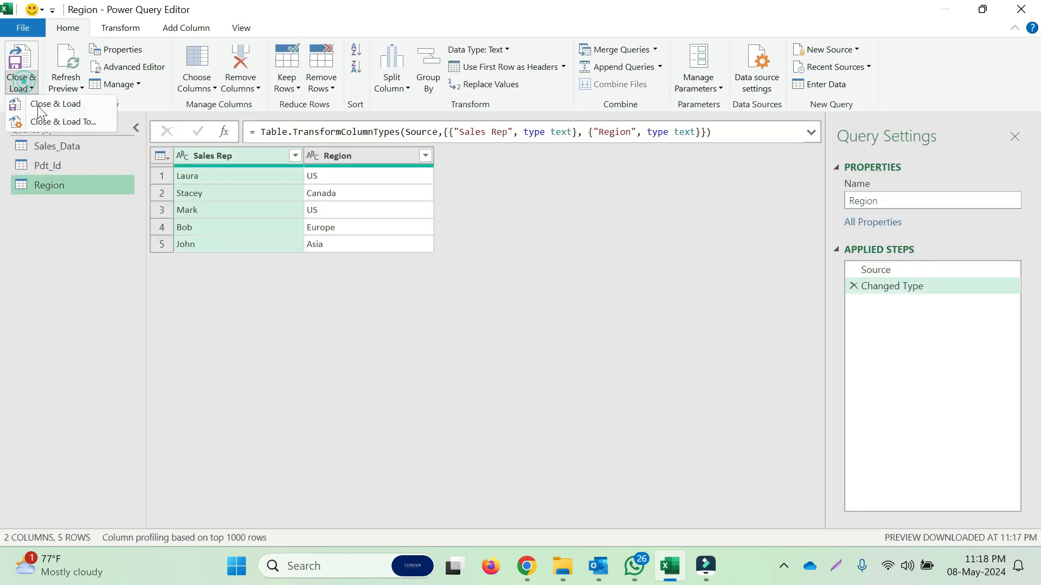
left_click(44, 123)
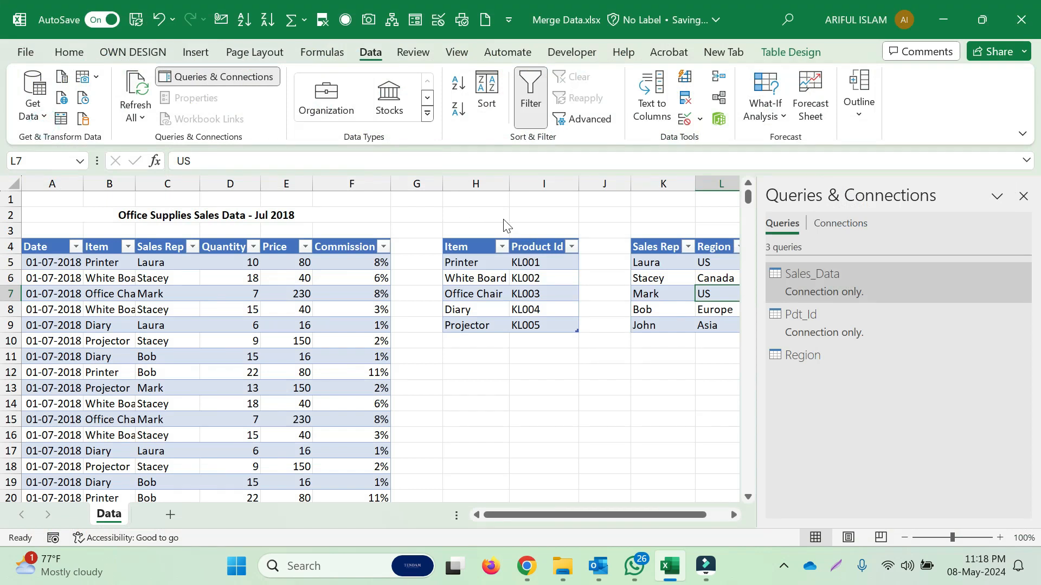
left_click(452, 248)
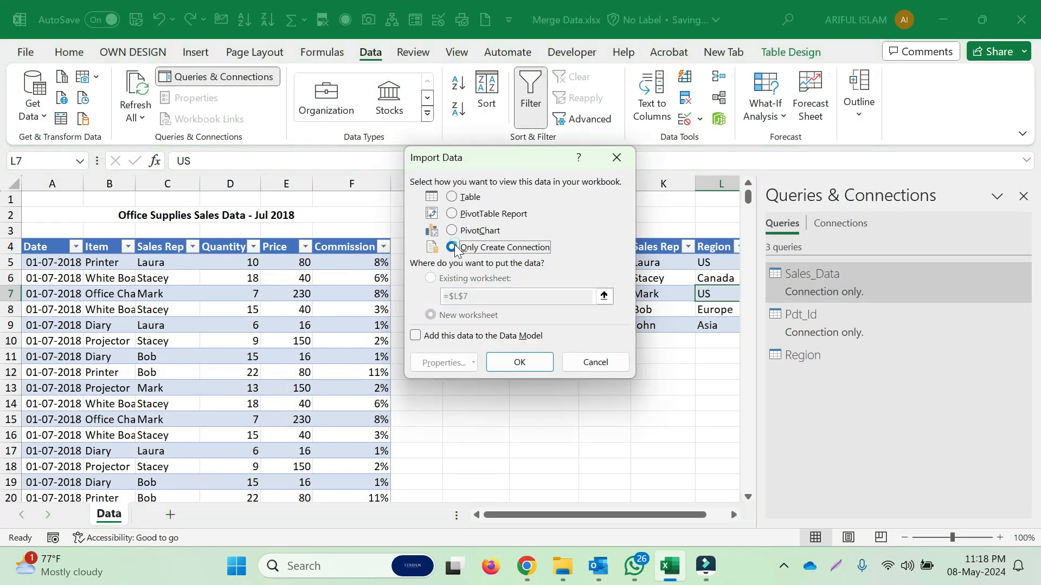
left_click(522, 363)
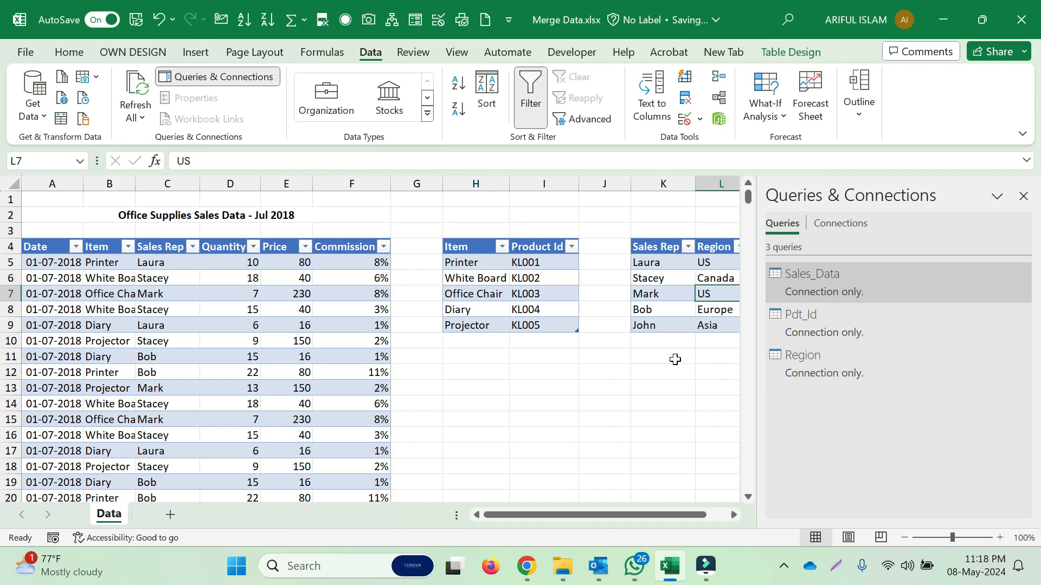
left_click(429, 354)
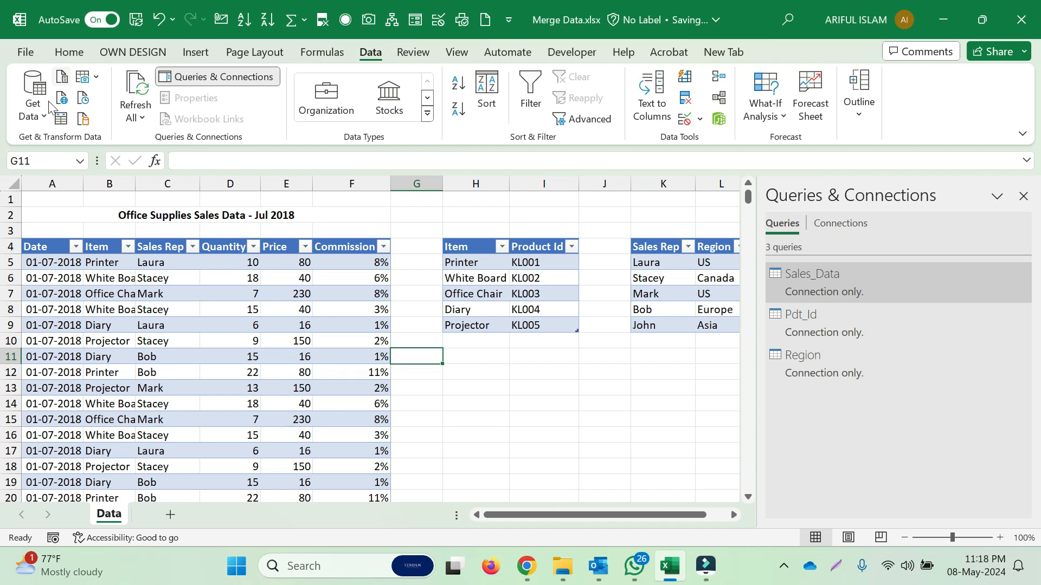
left_click(42, 117)
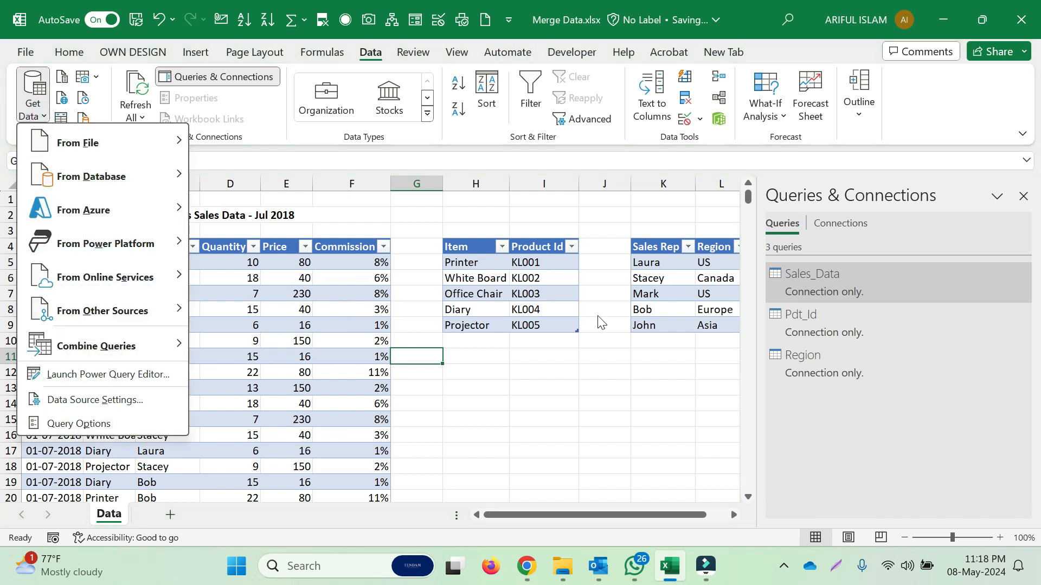
left_click(356, 293)
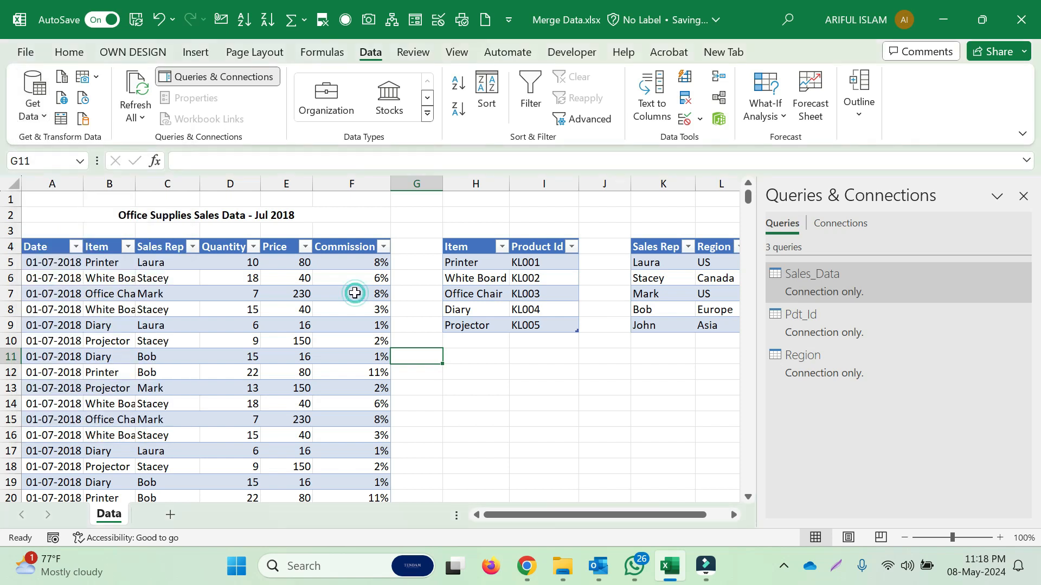
left_click(356, 293)
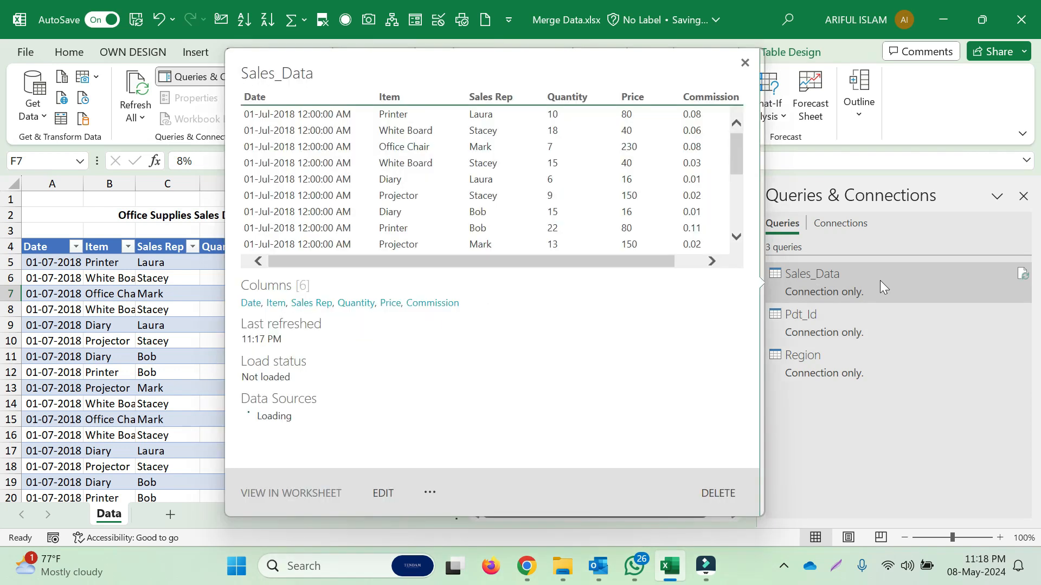
Step: Open the Sales_Data query for editing in the Power Query Editor and view the Pdt_Id and Region queries
right_click(880, 281)
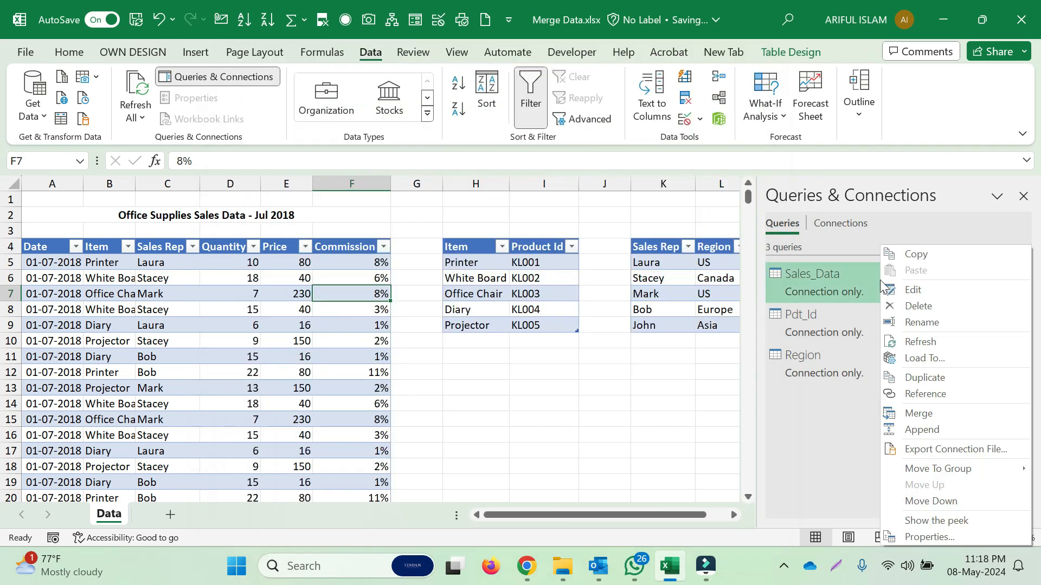
left_click(938, 292)
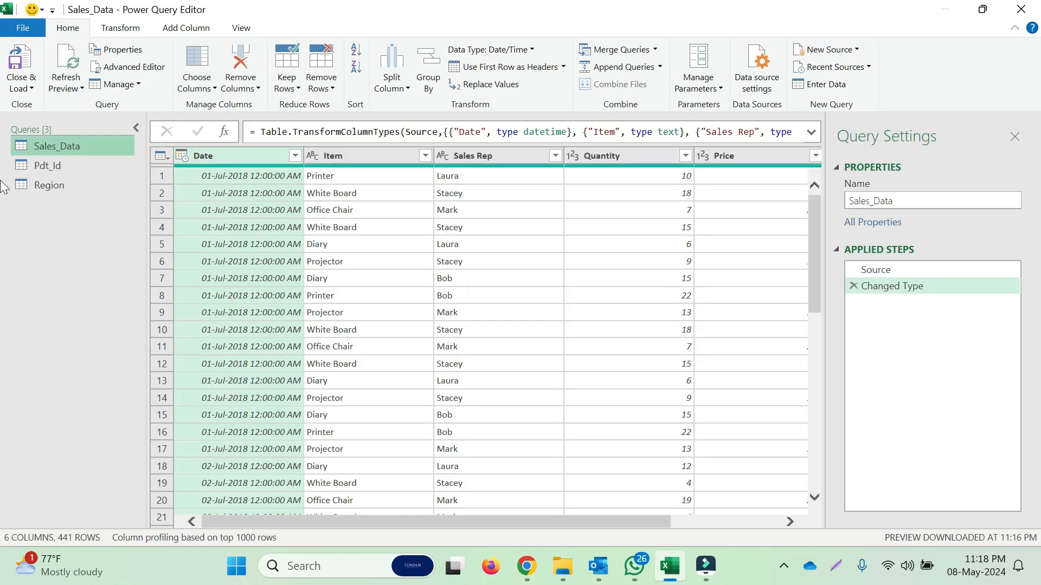
left_click(47, 166)
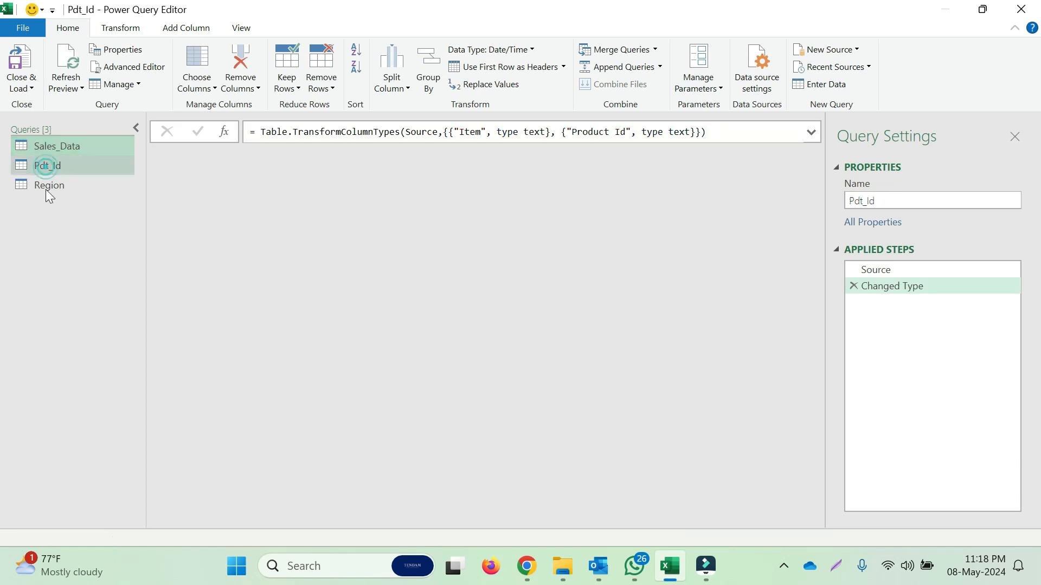
left_click(49, 186)
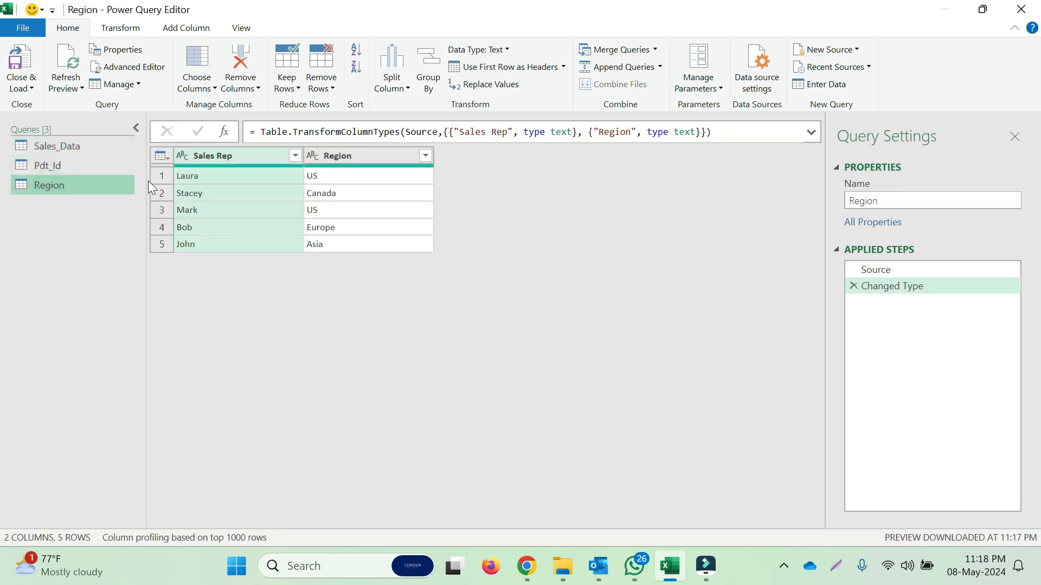
Step: Merge Sales_Data with Pdt_Id as a new query, matching their Item columns with a left outer join
left_click(655, 50)
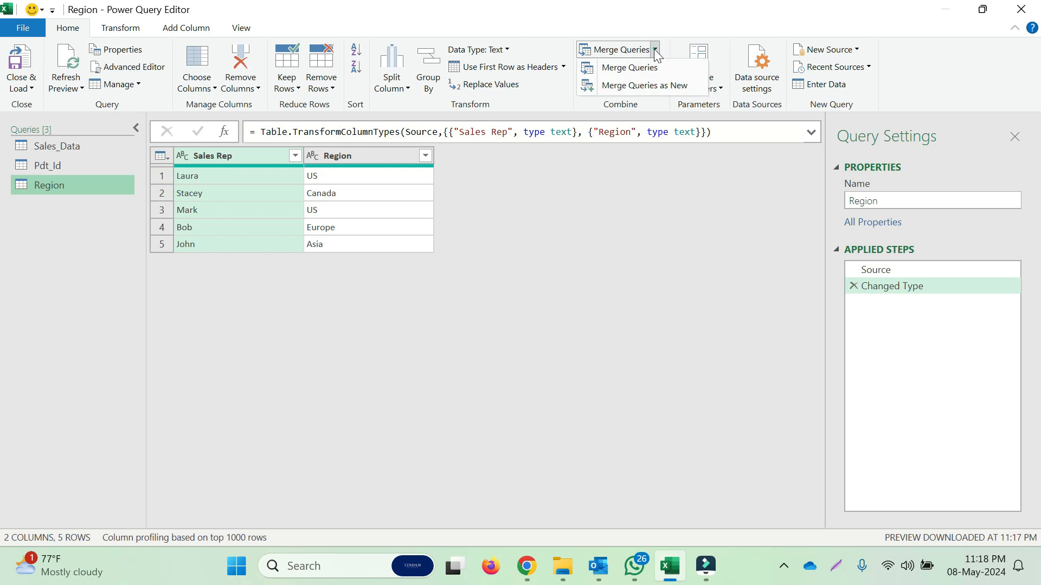
left_click(655, 84)
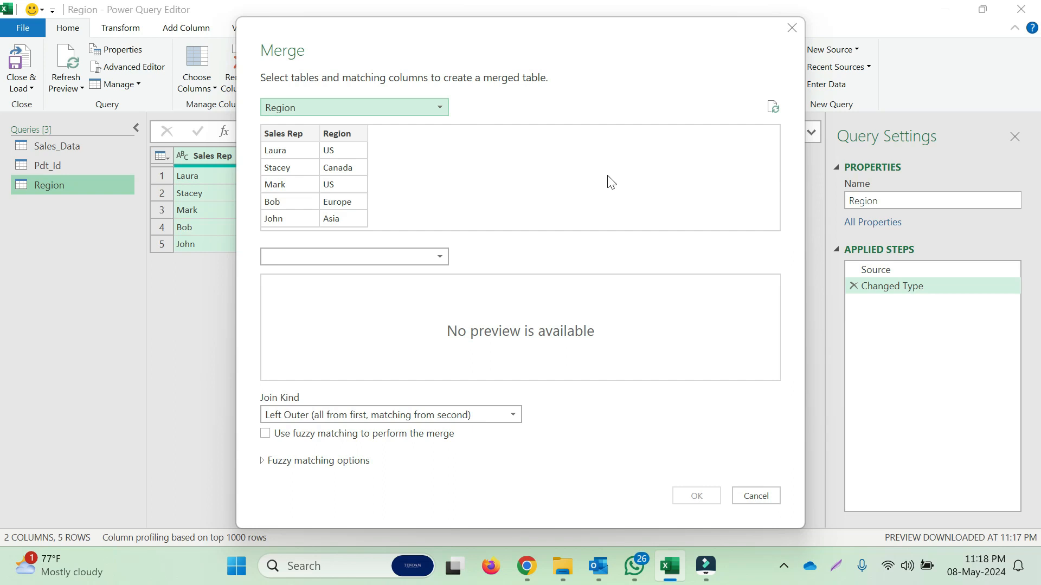
left_click(439, 108)
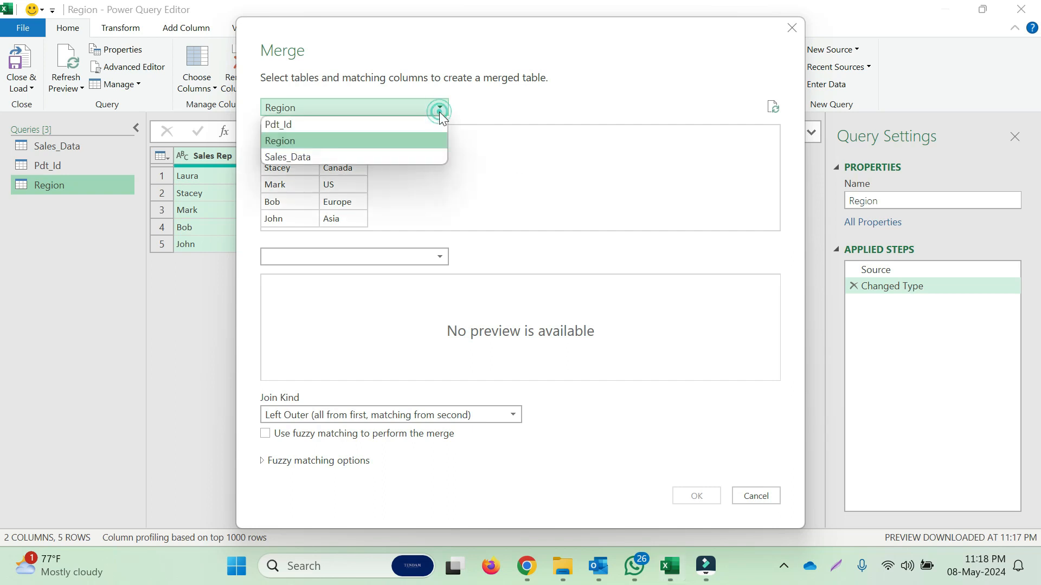
left_click(284, 162)
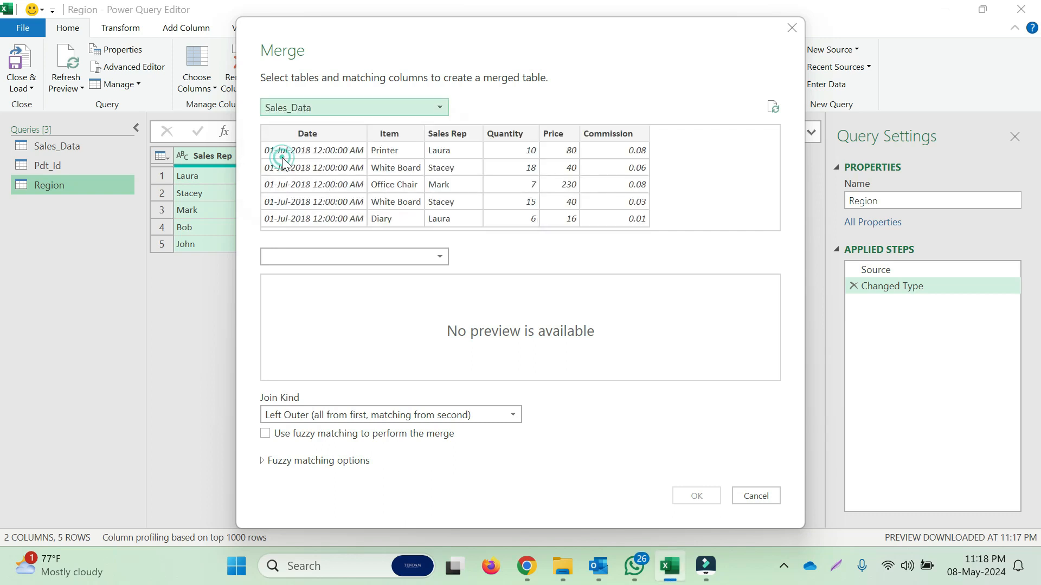
left_click(439, 256)
left_click(287, 273)
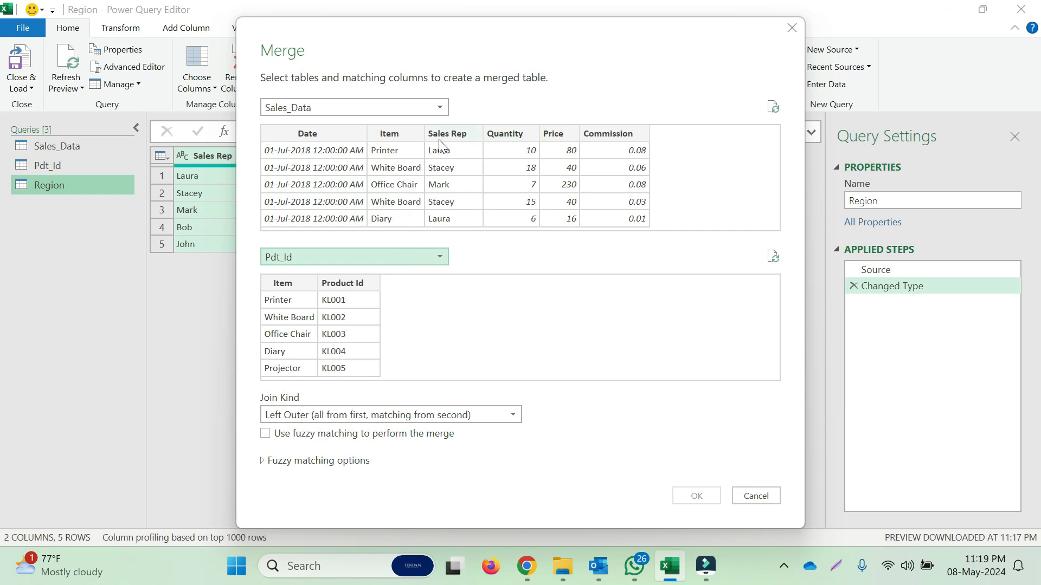
left_click(403, 136)
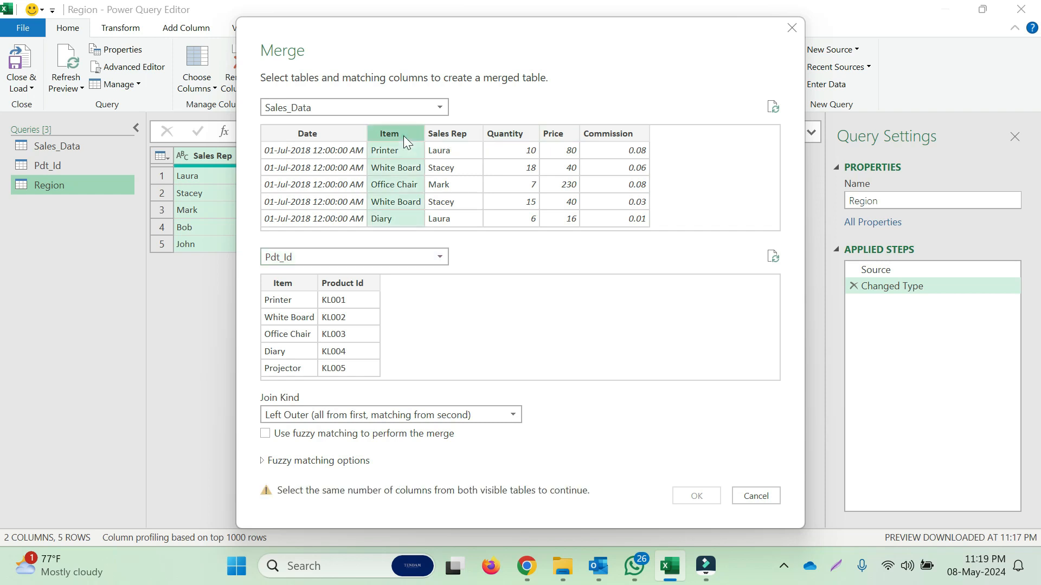
left_click(288, 285)
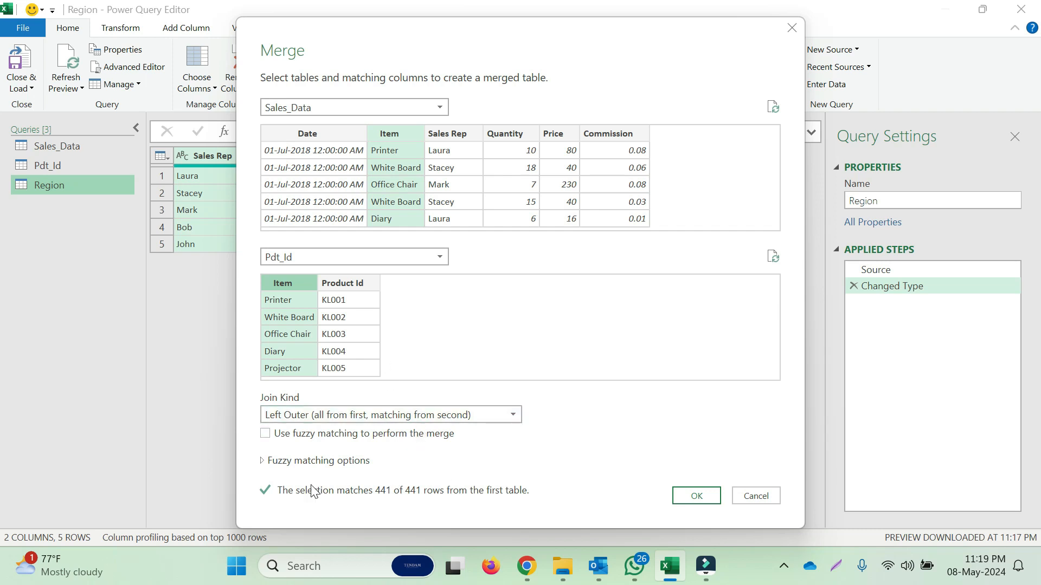
left_click(696, 496)
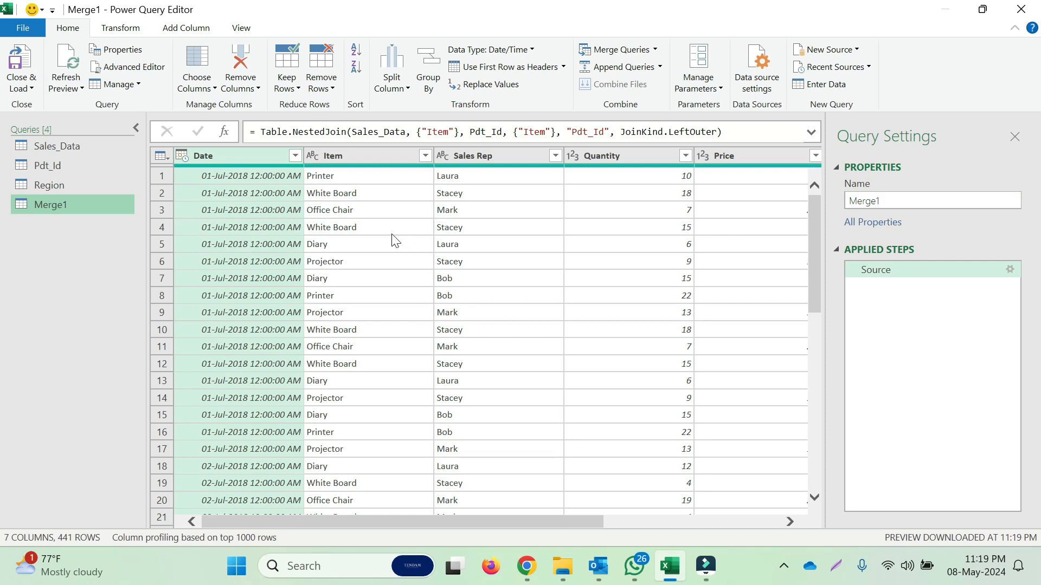
Step: Merge the Merge1 query with Region as a new query, matching their Sales Rep columns with a left outer join
left_click(411, 227)
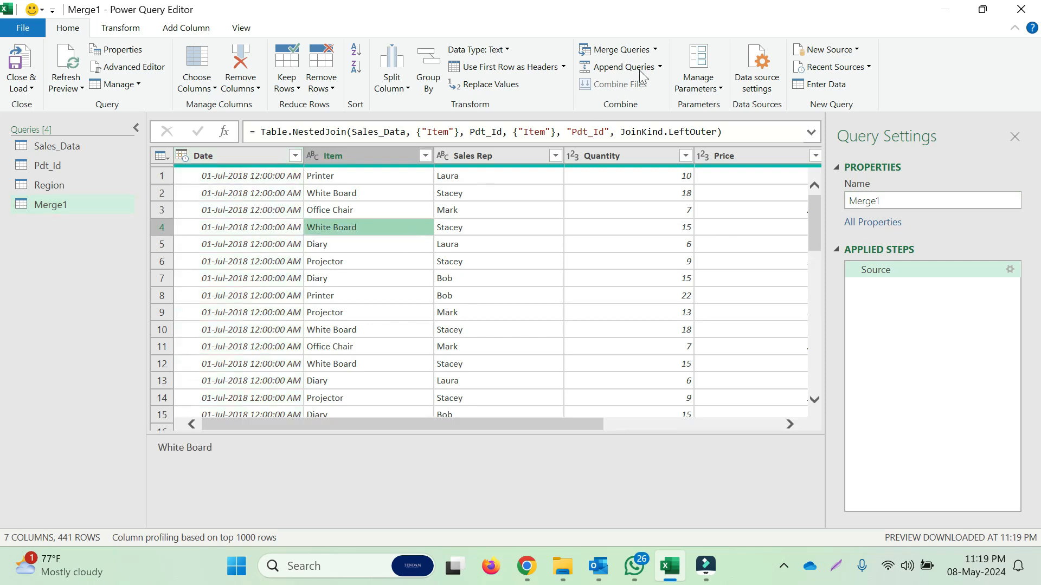
left_click(655, 50)
left_click(649, 85)
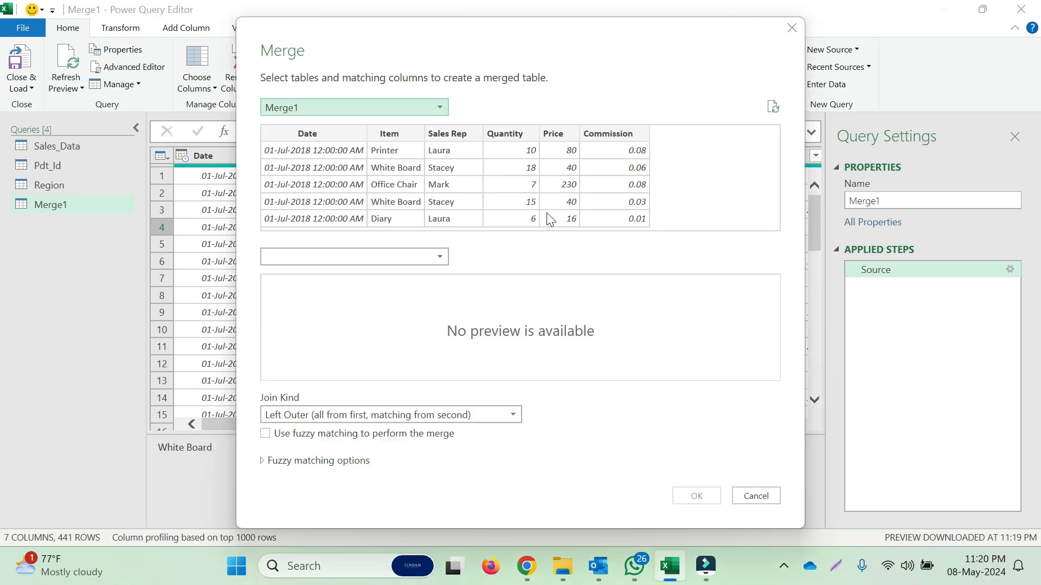
left_click(441, 108)
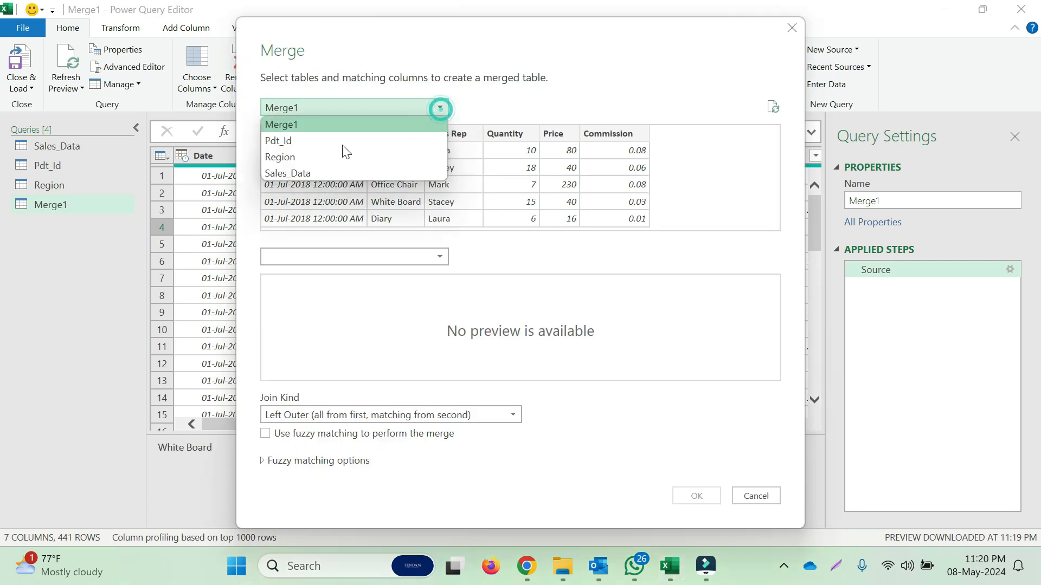
left_click(284, 127)
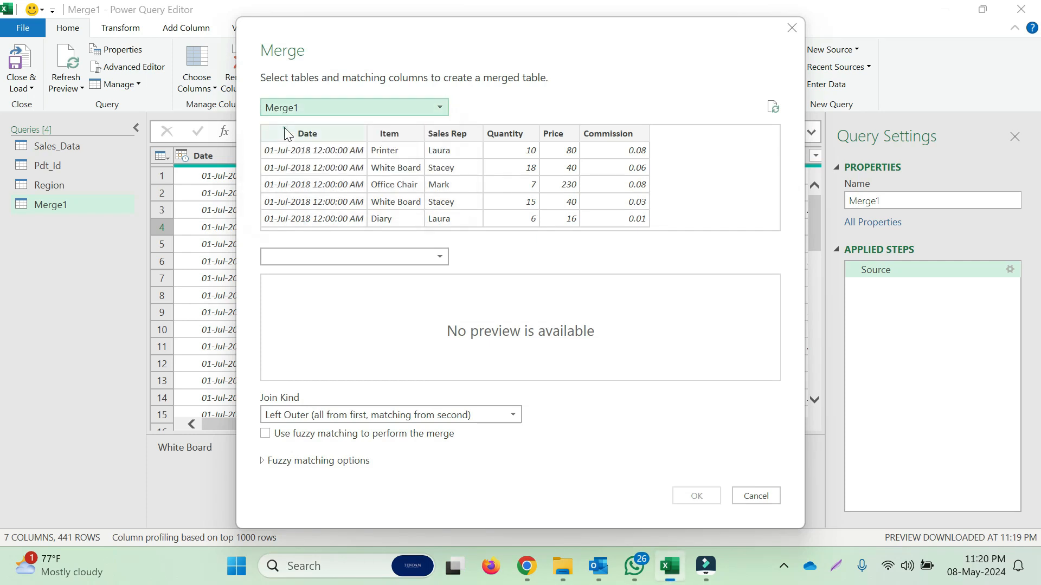
left_click(441, 257)
left_click(281, 307)
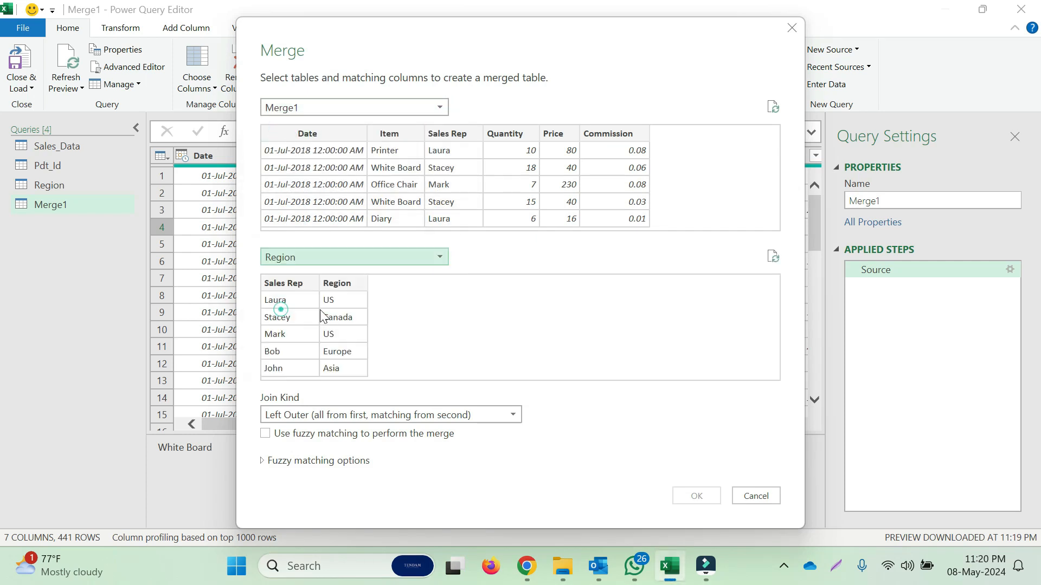
left_click(454, 134)
left_click(291, 283)
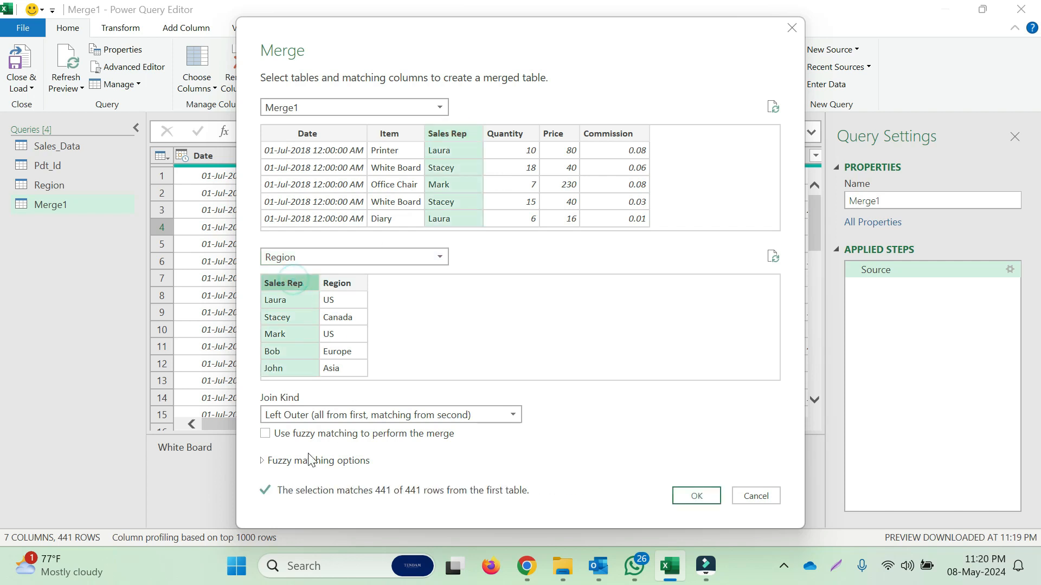
left_click(697, 496)
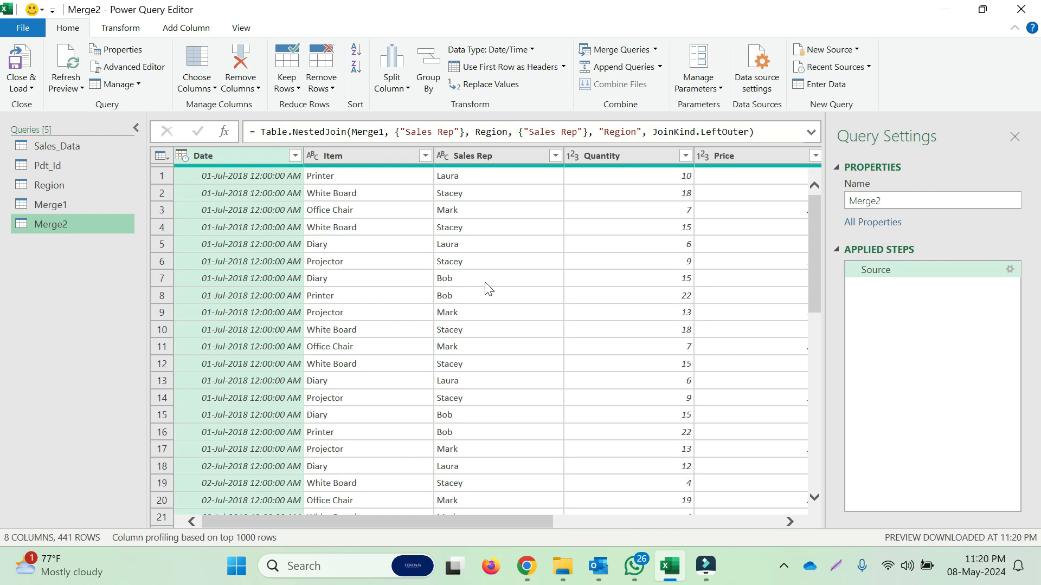
Step: Set the Date column's data type to Date and review the Item through Commission columns
left_click(181, 155)
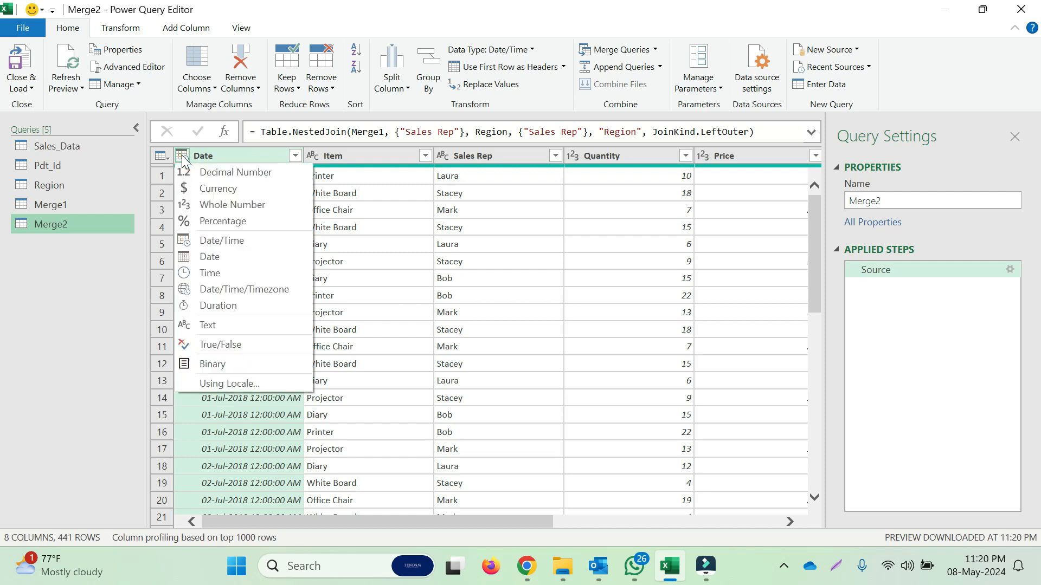
left_click(224, 254)
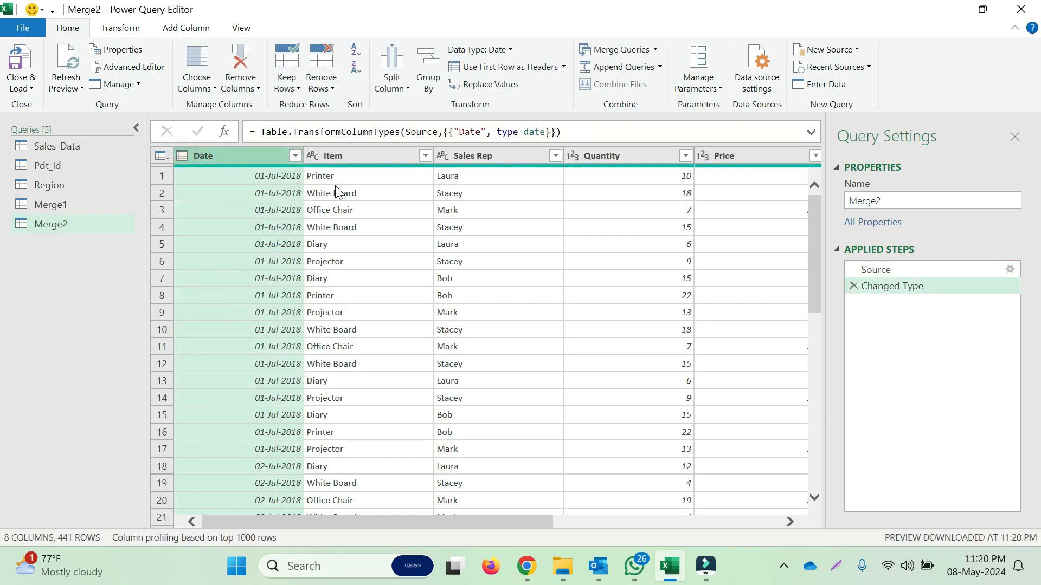
left_click(343, 159)
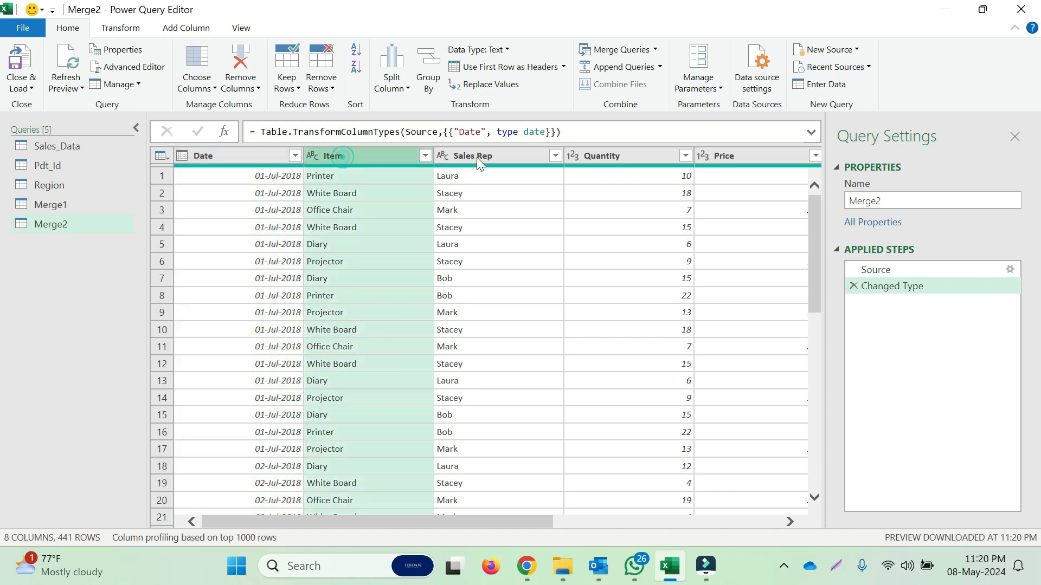
left_click(485, 156)
left_click(603, 157)
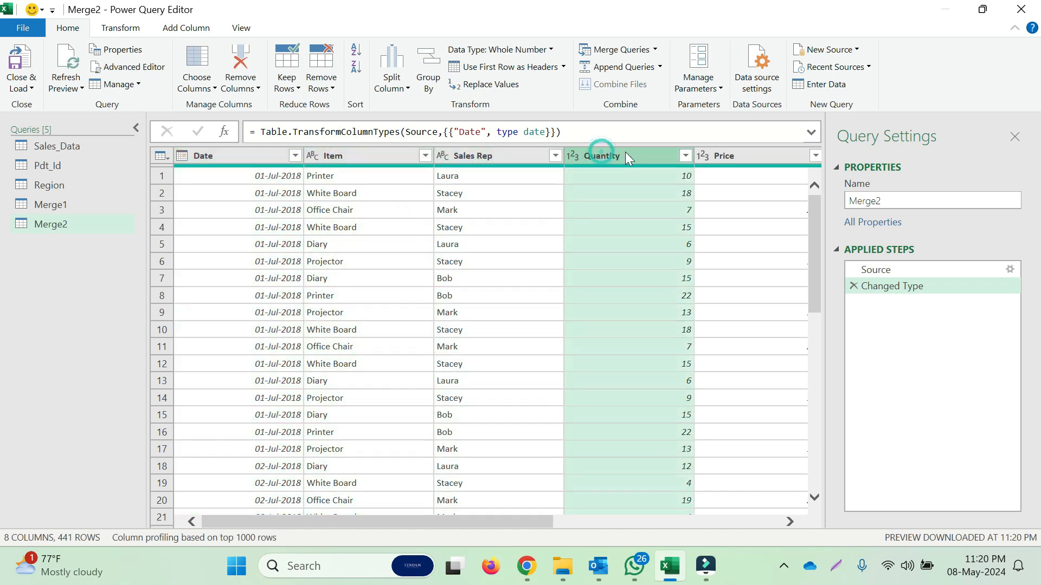
left_click(728, 155)
left_click_drag(512, 521, 751, 514)
left_click(450, 160, "ctrl")
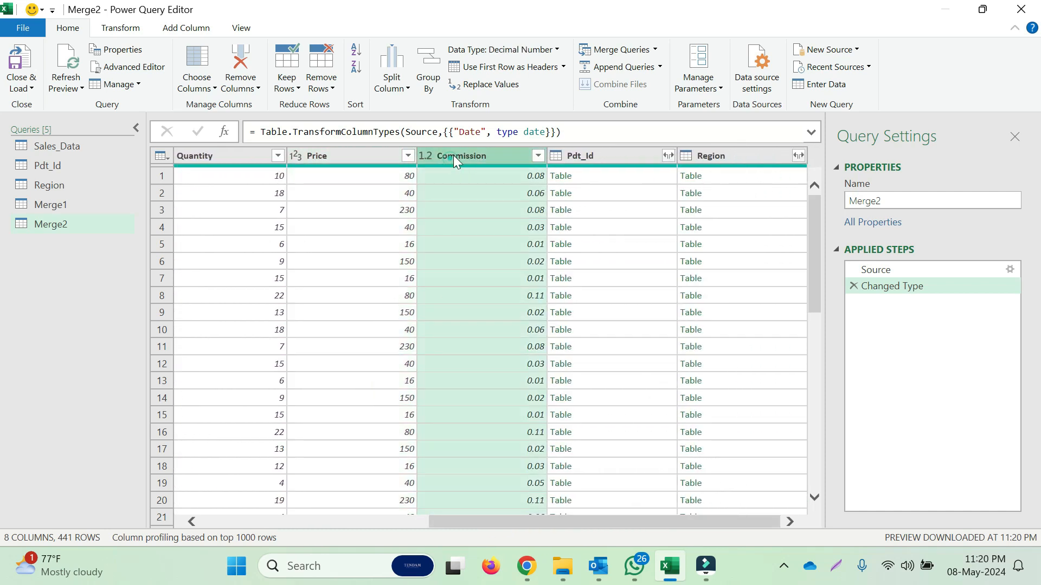
Step: Expand the Pdt_Id column to include only Product Id, without the original column name as prefix
left_click(615, 157)
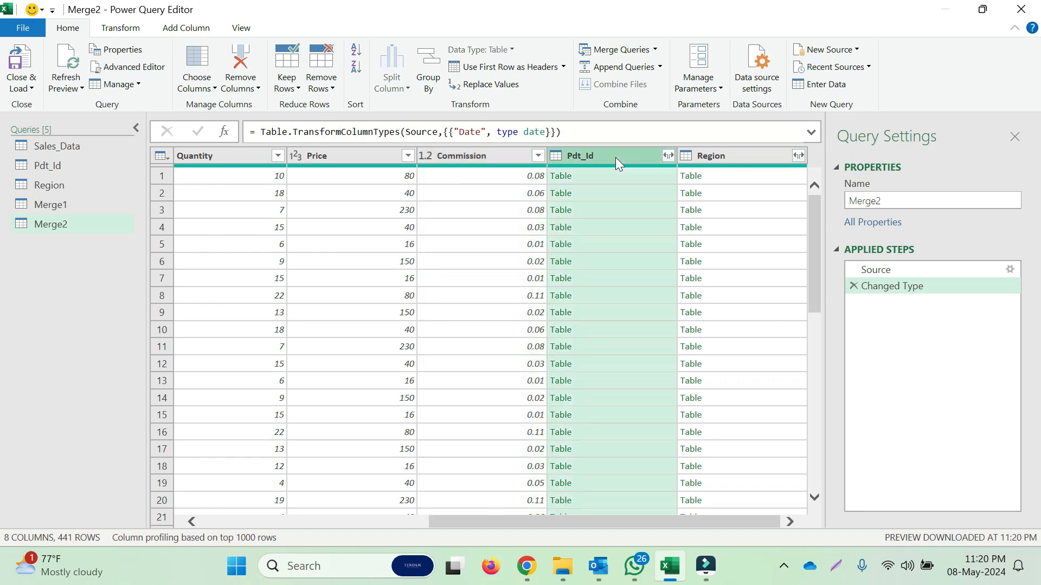
left_click(667, 156)
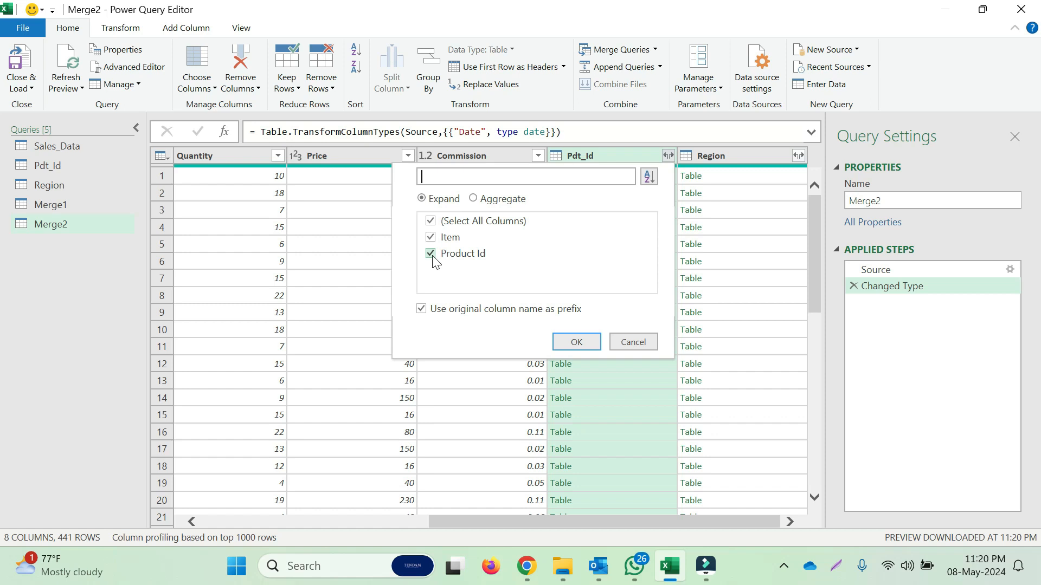
left_click(431, 238)
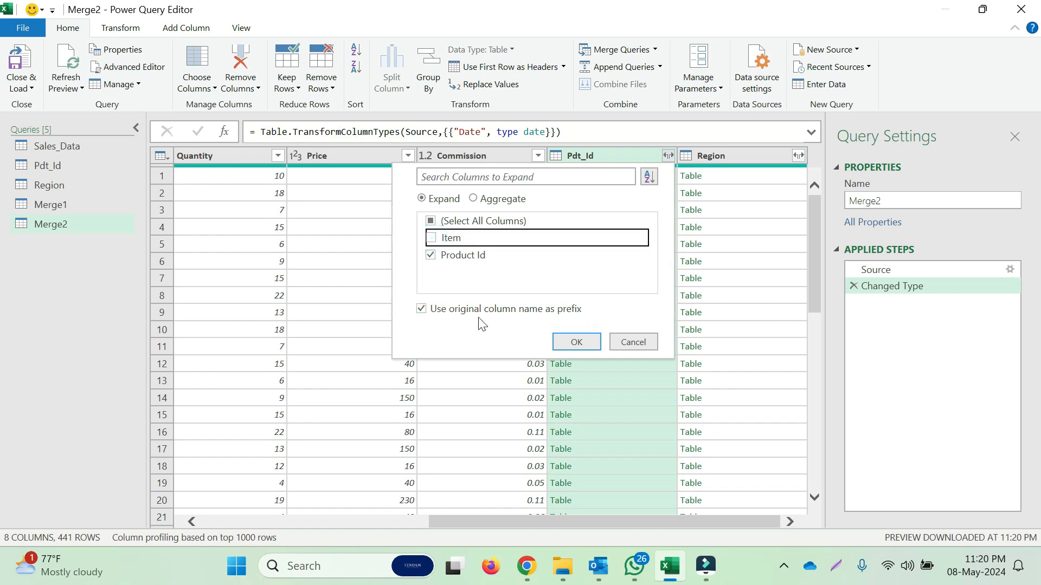
left_click(422, 309)
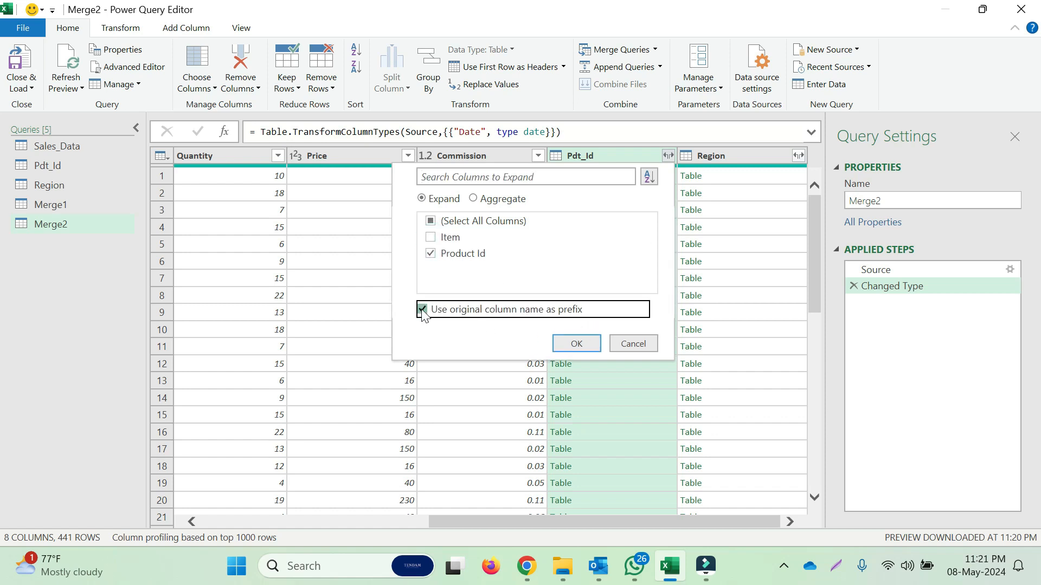
left_click(578, 345)
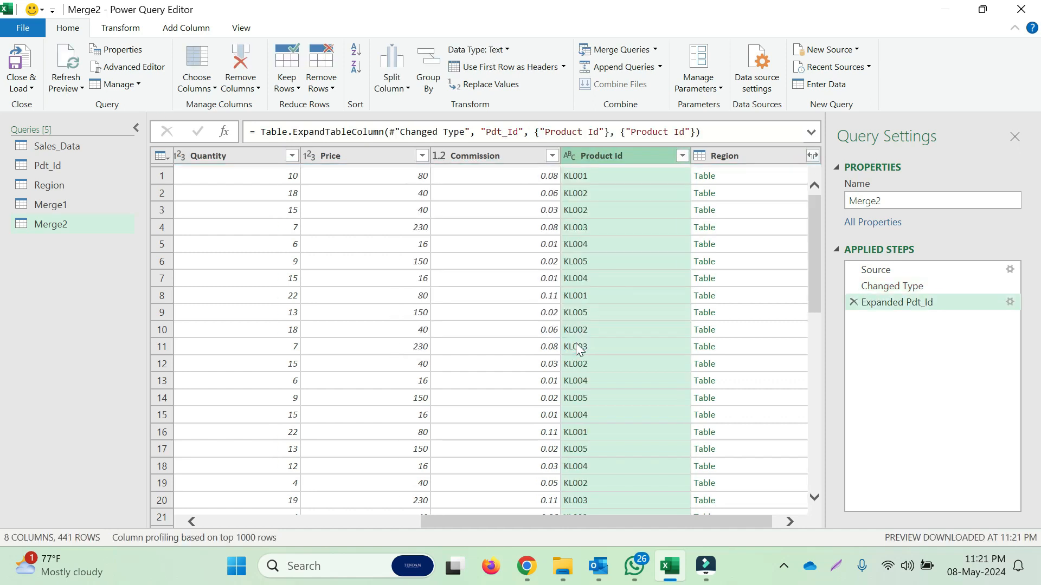
Step: Expand the Region table column to include only its Region field, leaving out Sales Rep and the column name prefix
left_click(789, 522)
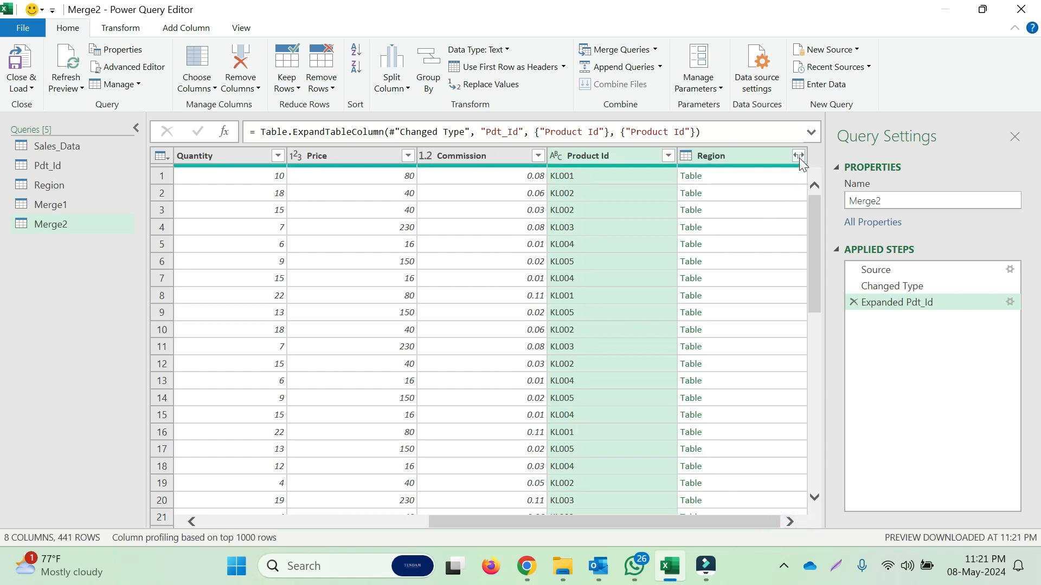
left_click(799, 156)
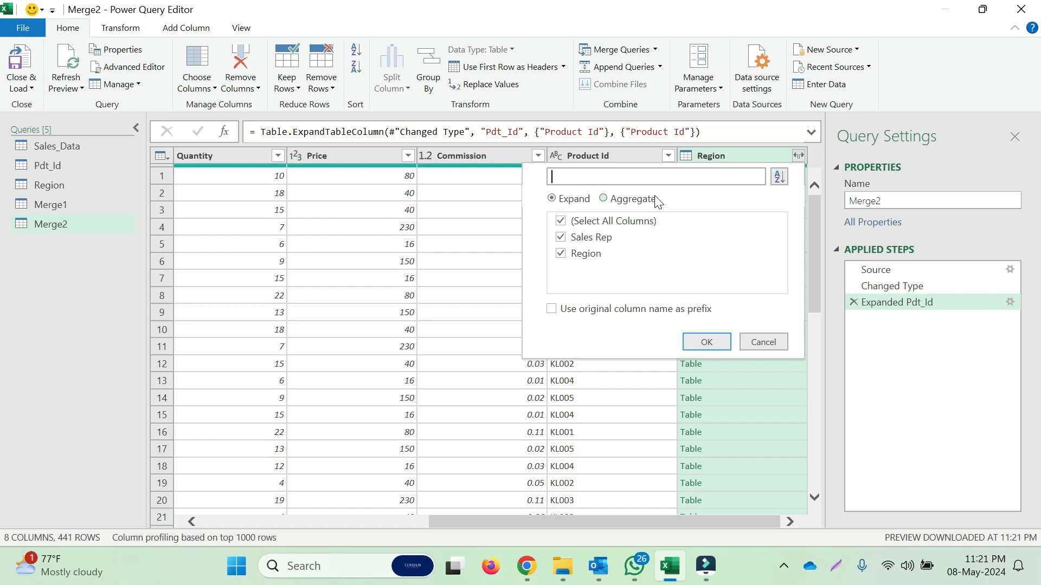
left_click(562, 238)
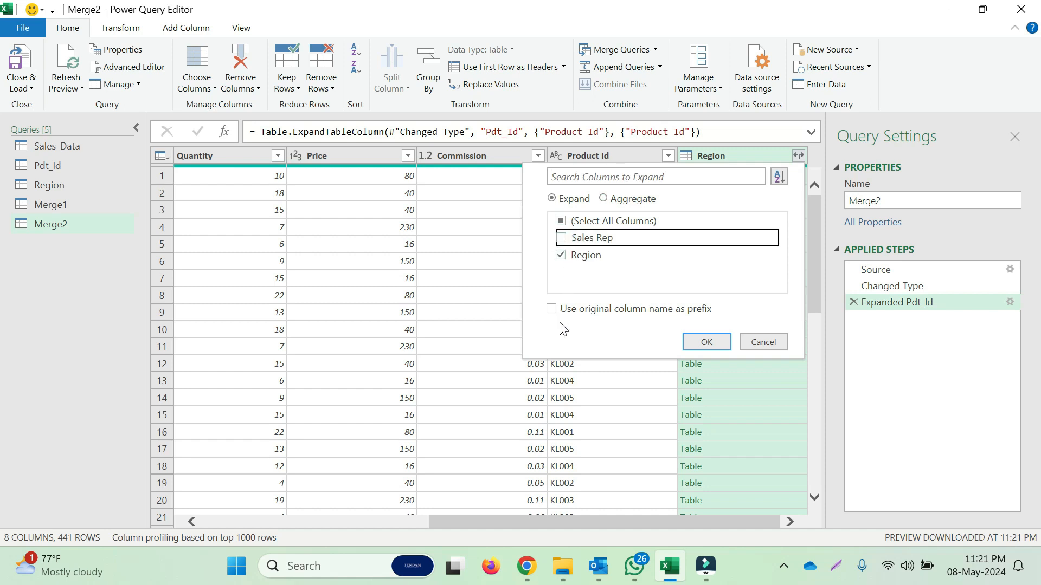
left_click(707, 342)
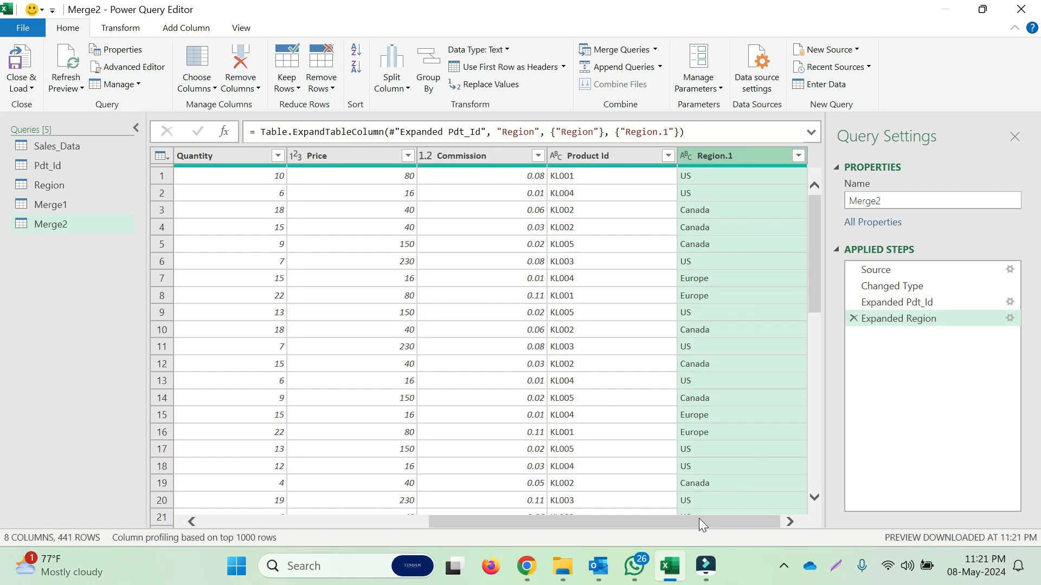
Step: Move the Product Id and Region.1 columns between Sales Rep and Quantity
left_click_drag(599, 158, 444, 181)
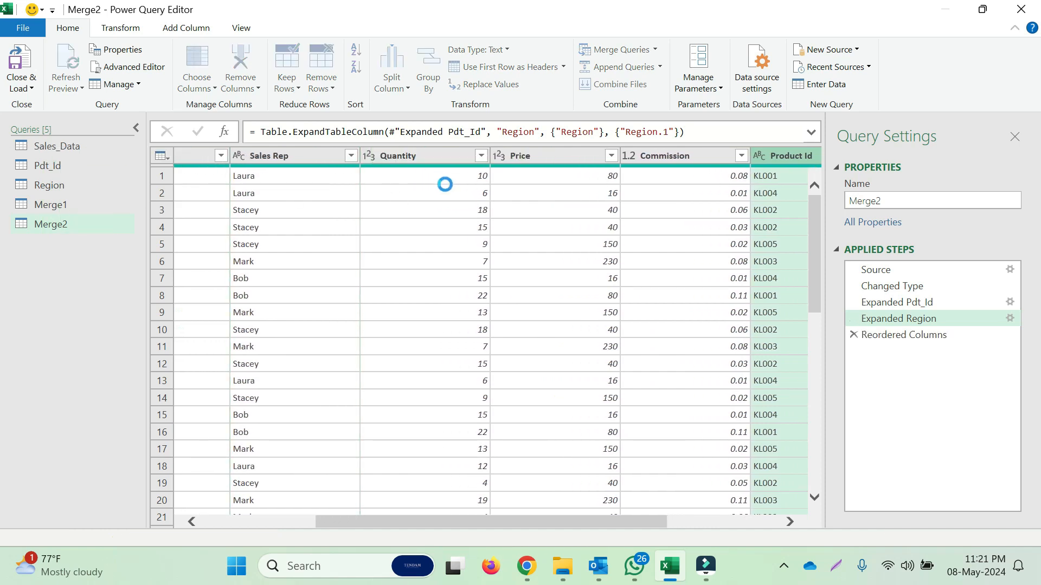
left_click_drag(551, 525, 744, 507)
left_click_drag(781, 157, 414, 156)
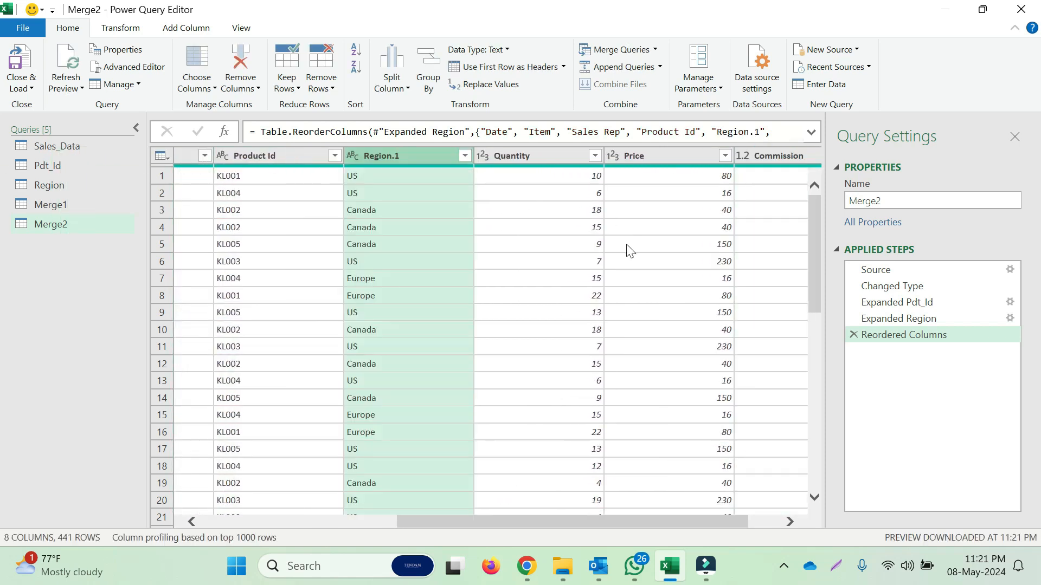
Step: Set the Commission column's data type to Percentage and return to the first columns of the table
left_click_drag(663, 524, 731, 521)
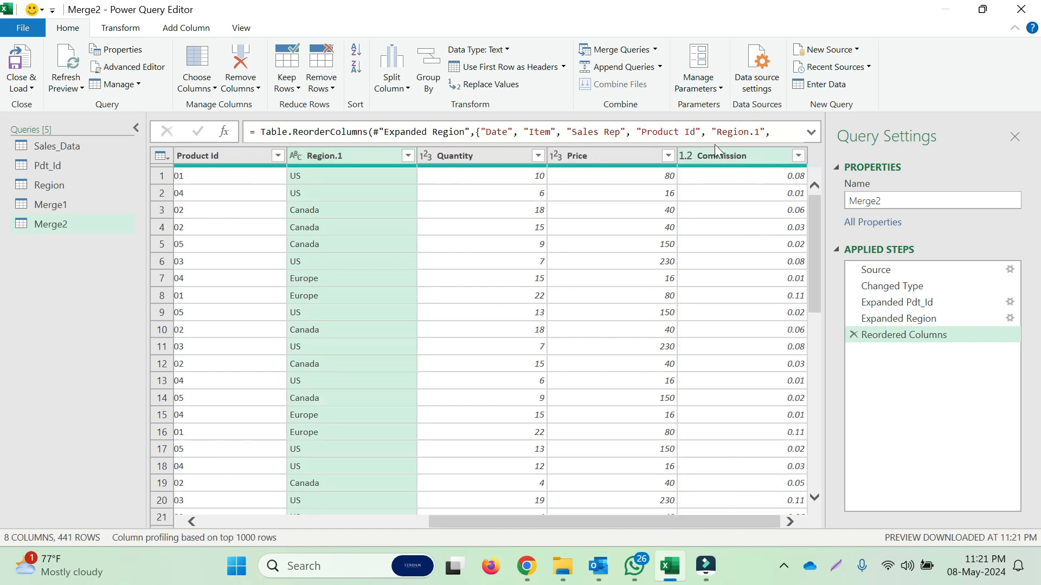
left_click(684, 157)
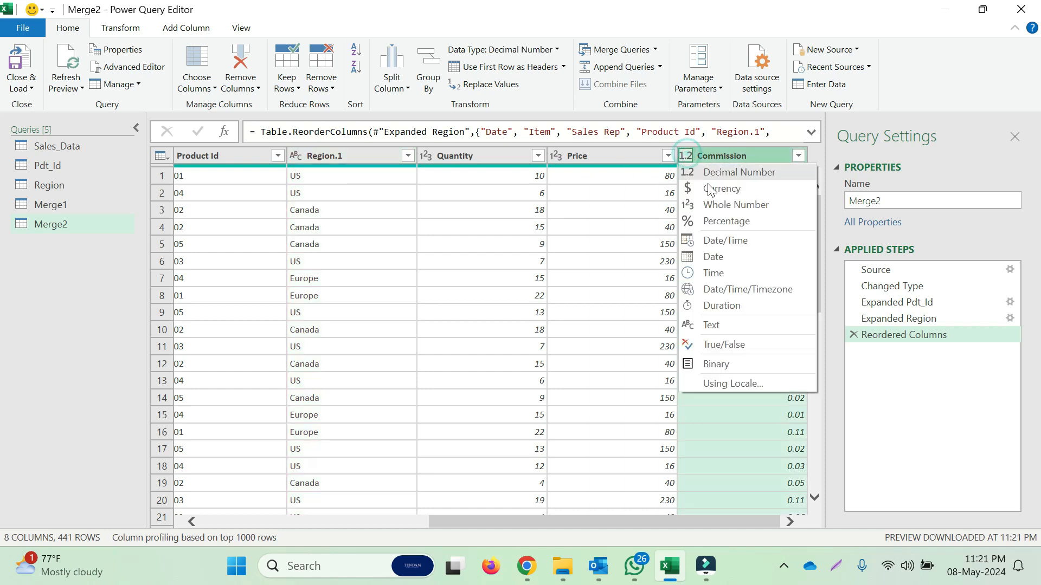
left_click(724, 223)
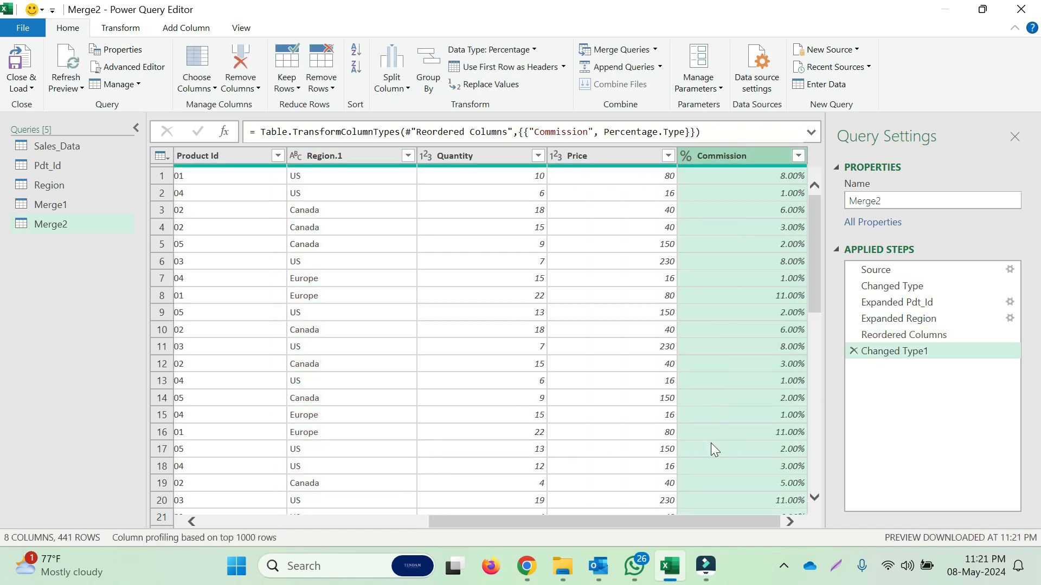
scroll(684, 519, "left", 5)
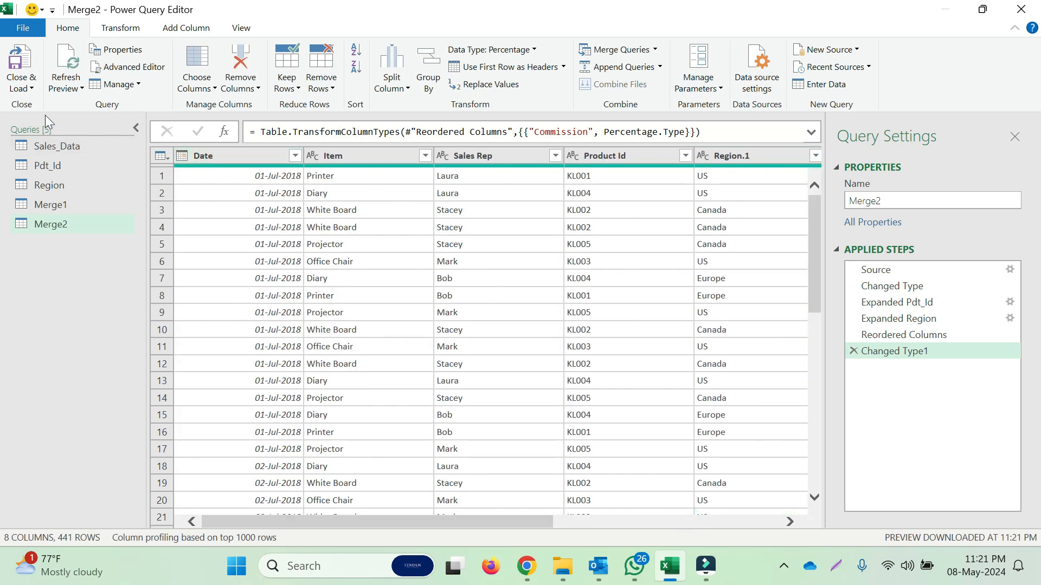
Step: Close the query editor and load the Merge2 query into the Excel workbook as a table
left_click(28, 59)
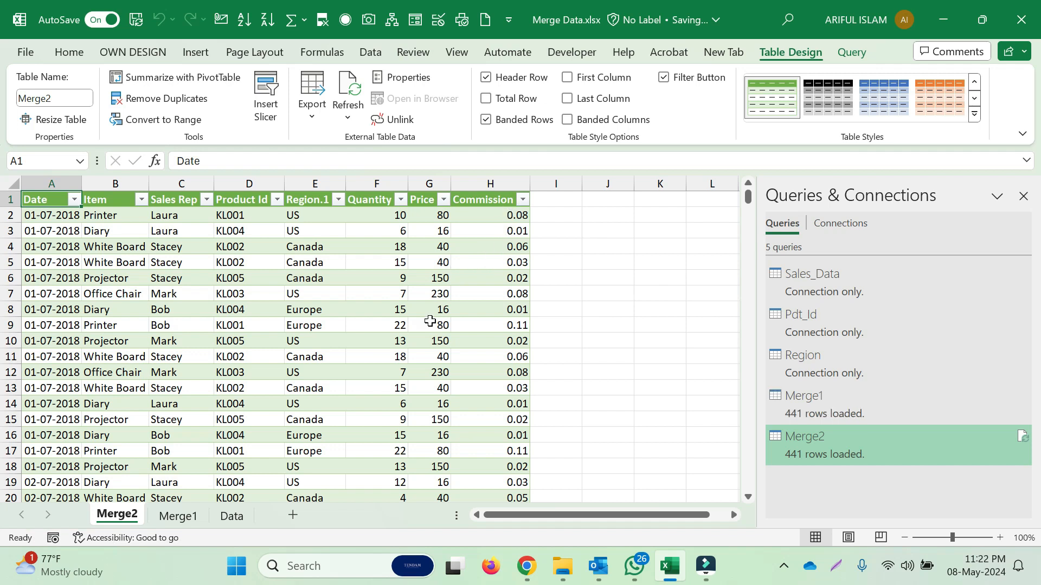
Step: Review the loaded Merge2 table from the first to the last row, checking the Product Id, Region.1 and Commission columns
scroll(420, 426, "down", 20)
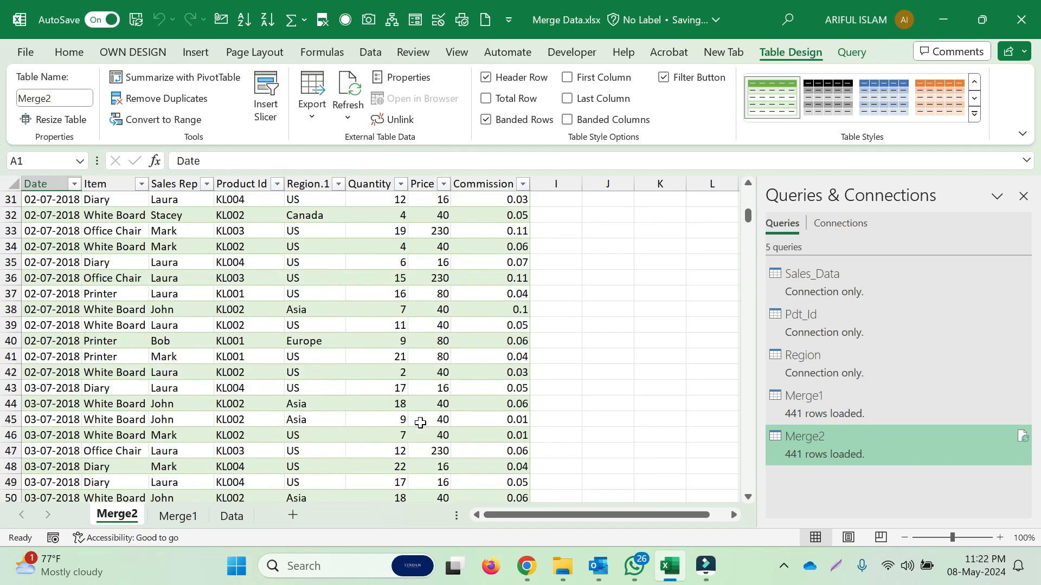
scroll(420, 423, "down", 20)
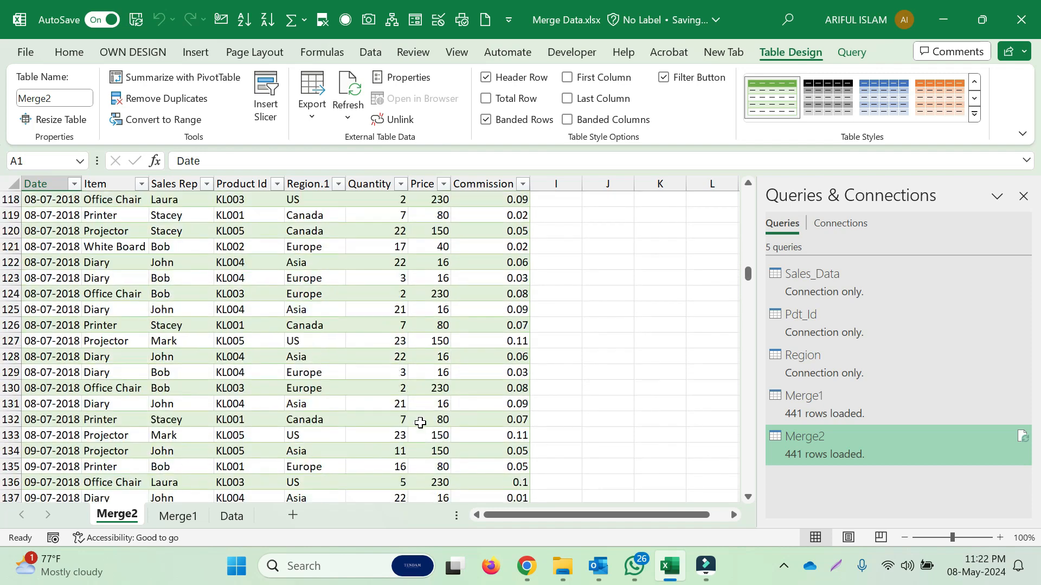
scroll(420, 423, "down", 20)
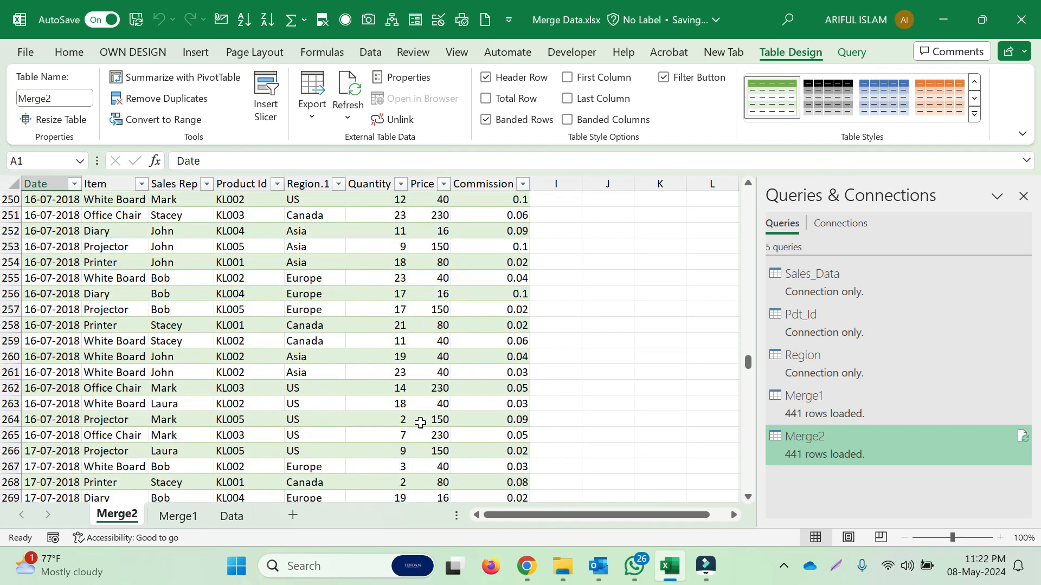
scroll(420, 416, "down", 20)
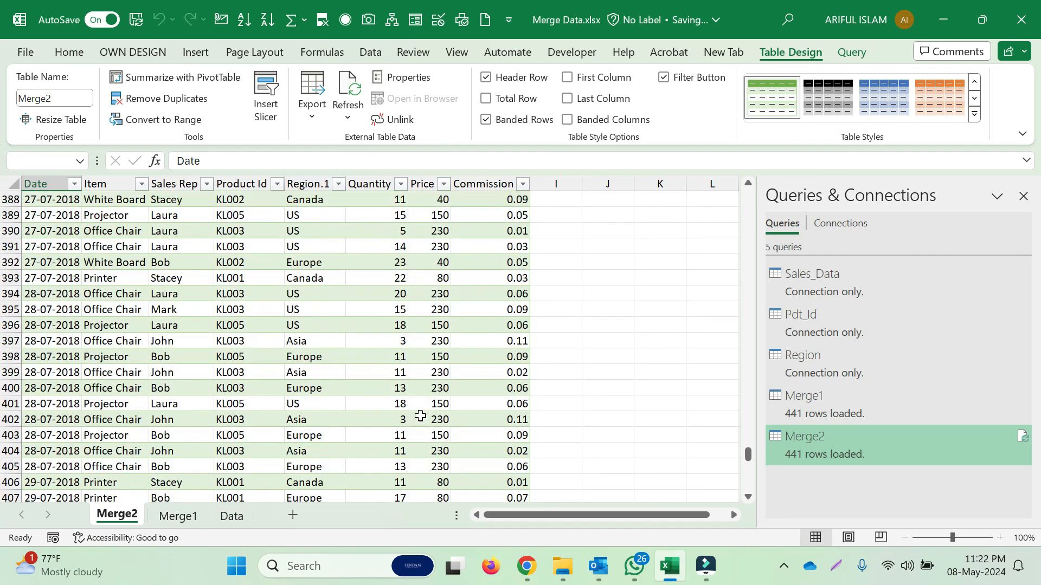
scroll(420, 416, "up", 11)
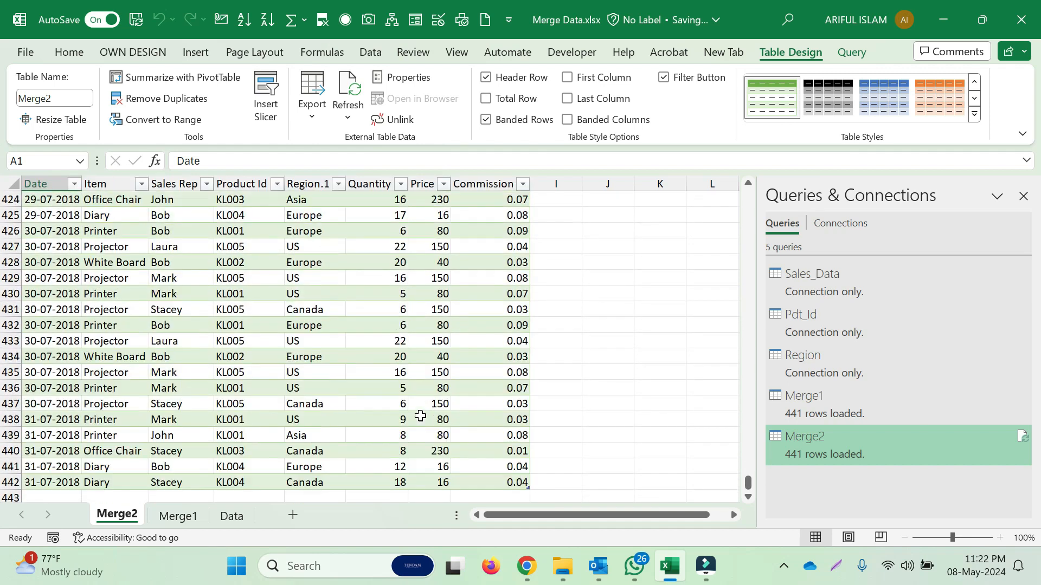
scroll(488, 415, "up", 6)
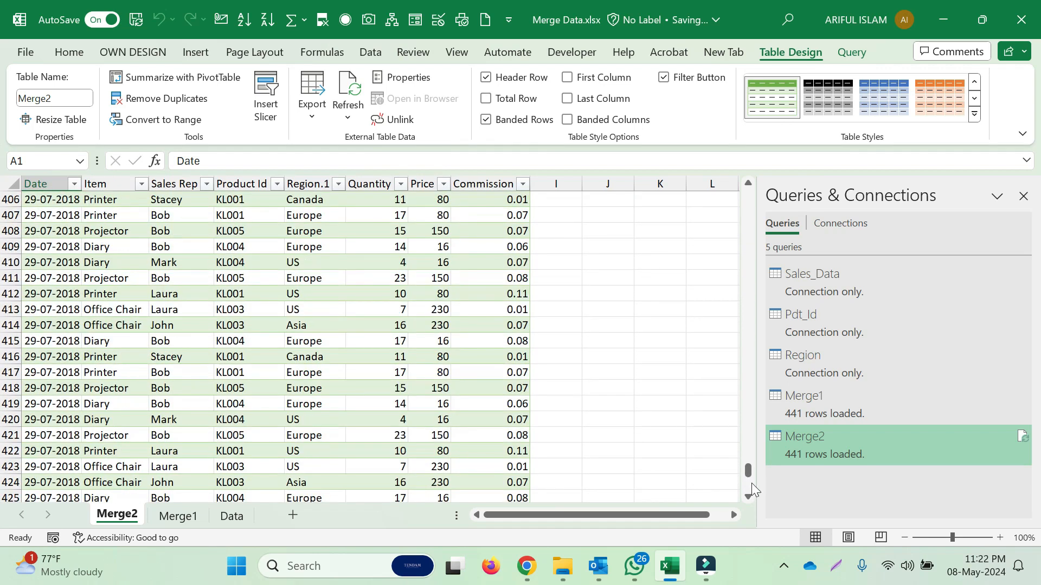
left_click_drag(750, 468, 755, 165)
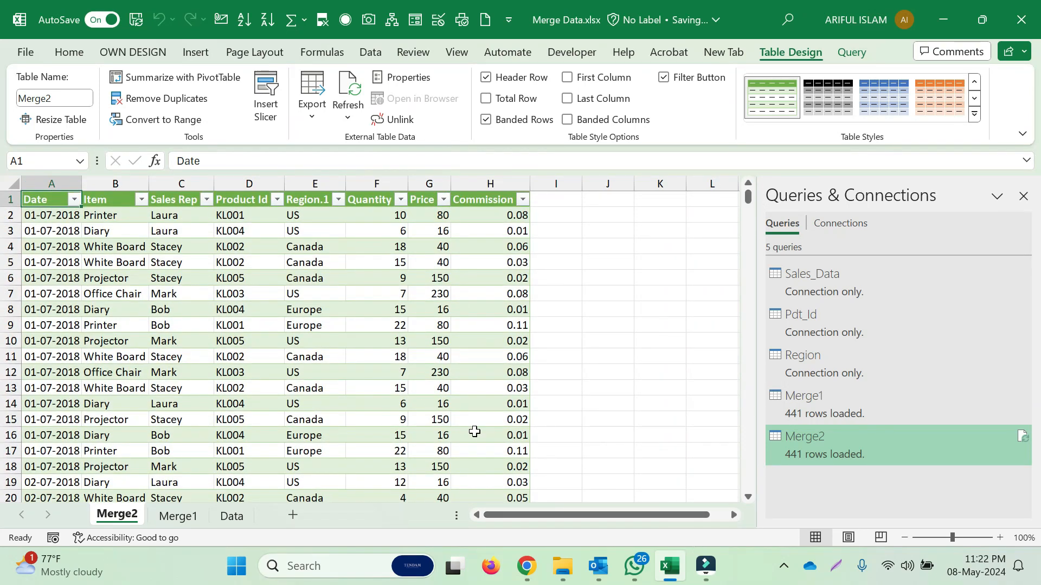
left_click(584, 377)
scroll(389, 383, "down", 5)
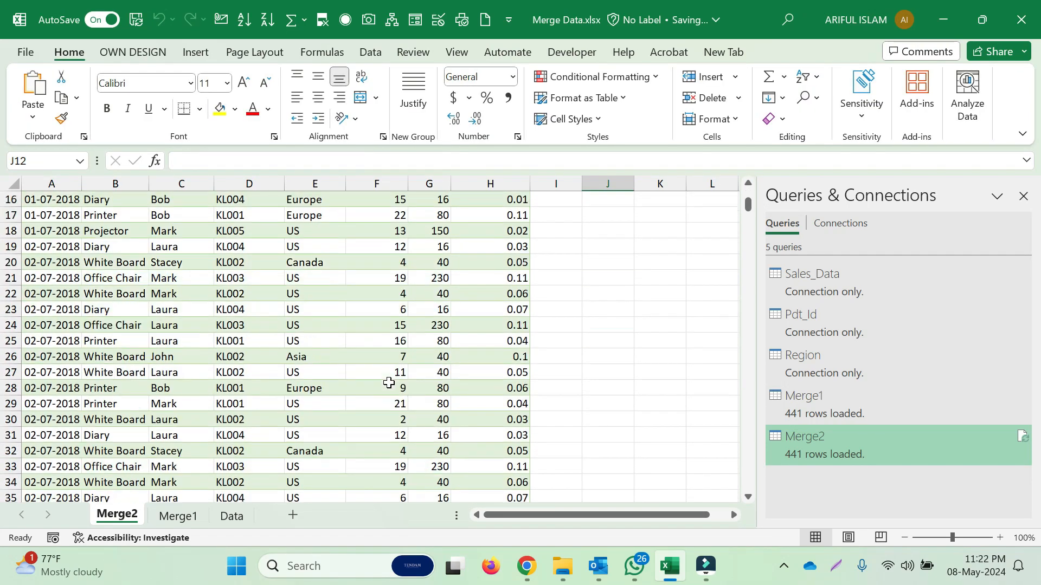
scroll(389, 380, "up", 5)
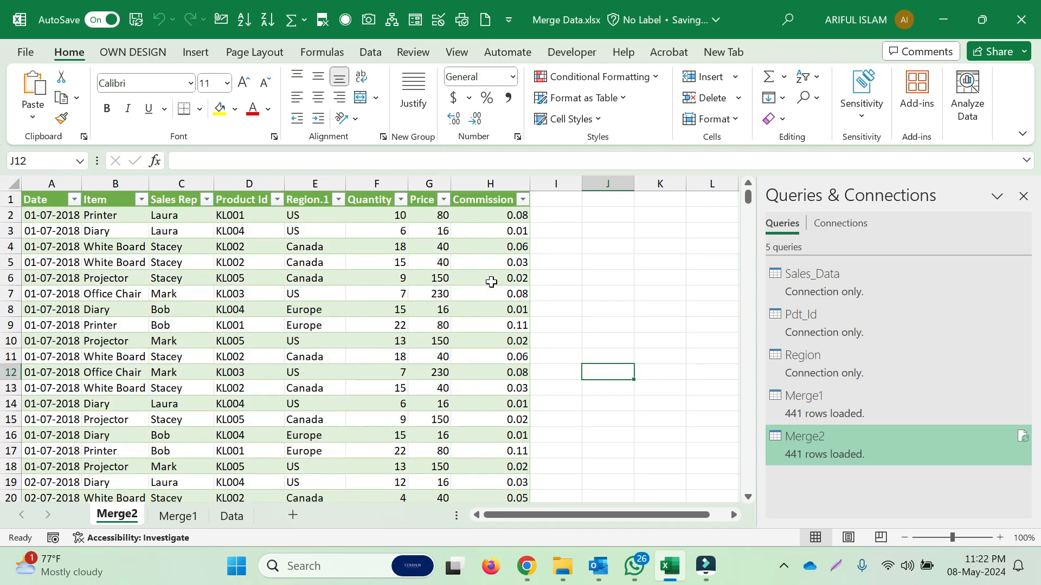
mouse_move(710, 576)
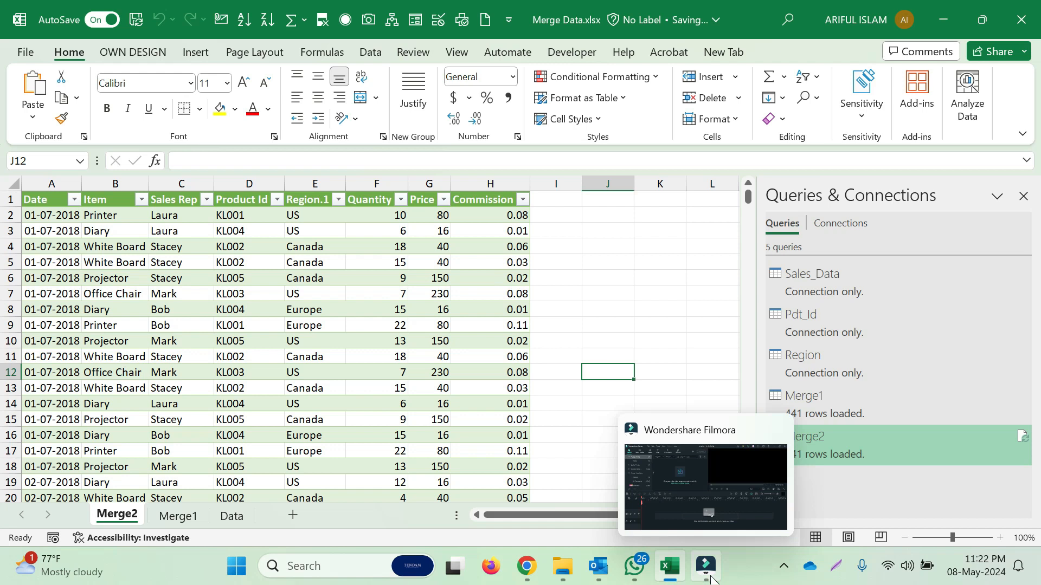